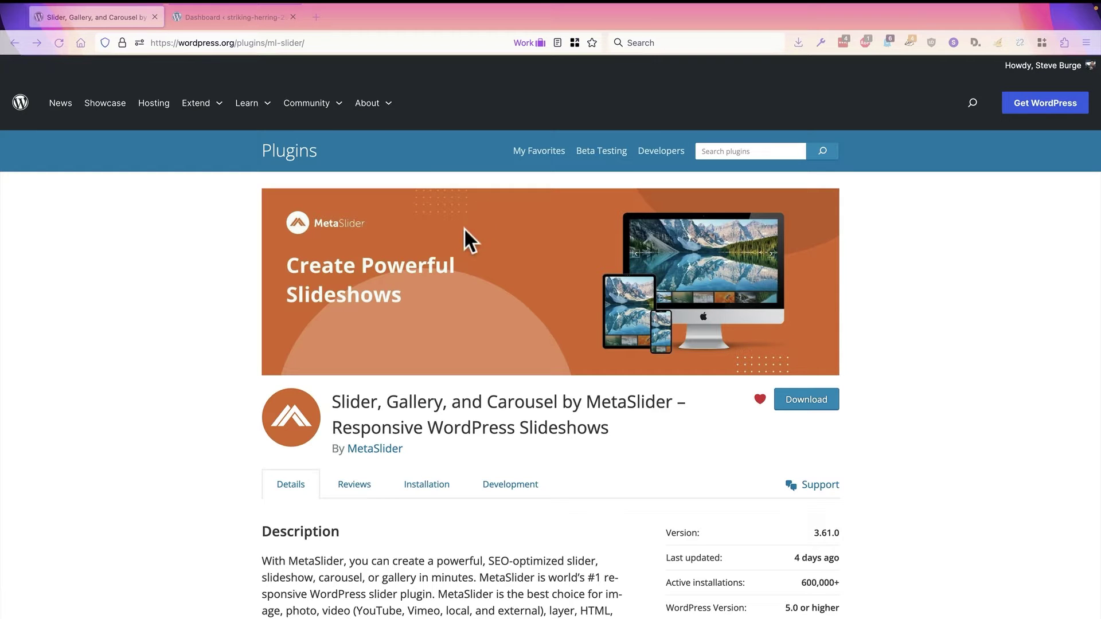
Step: Search the plugin directory for 'metaslider', then install and activate MetaSlider
click(235, 12)
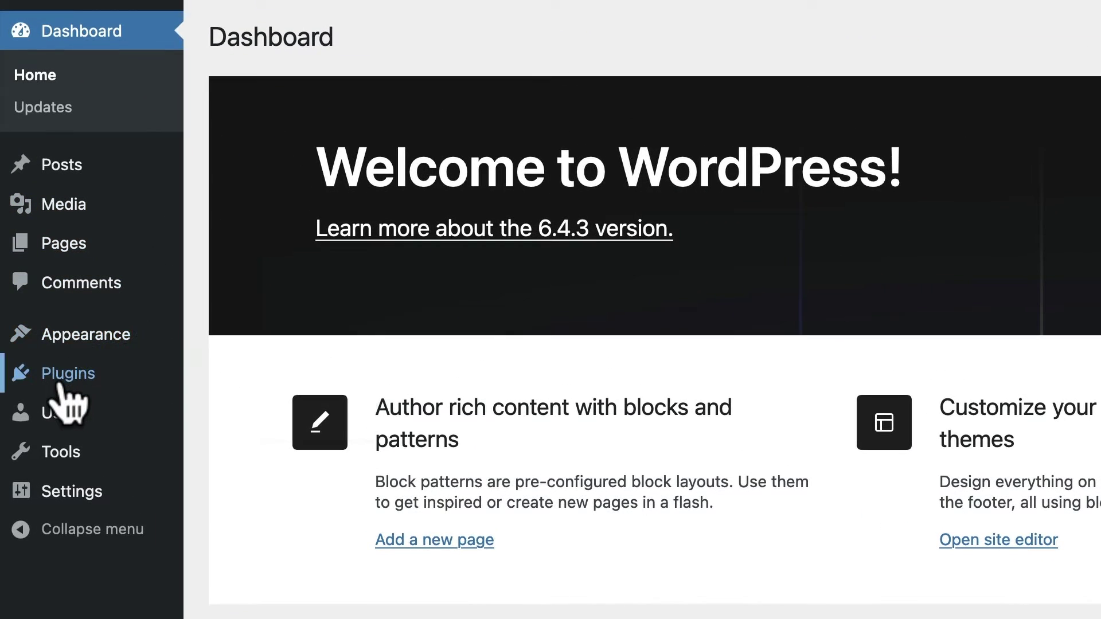
mouse_move(60, 385)
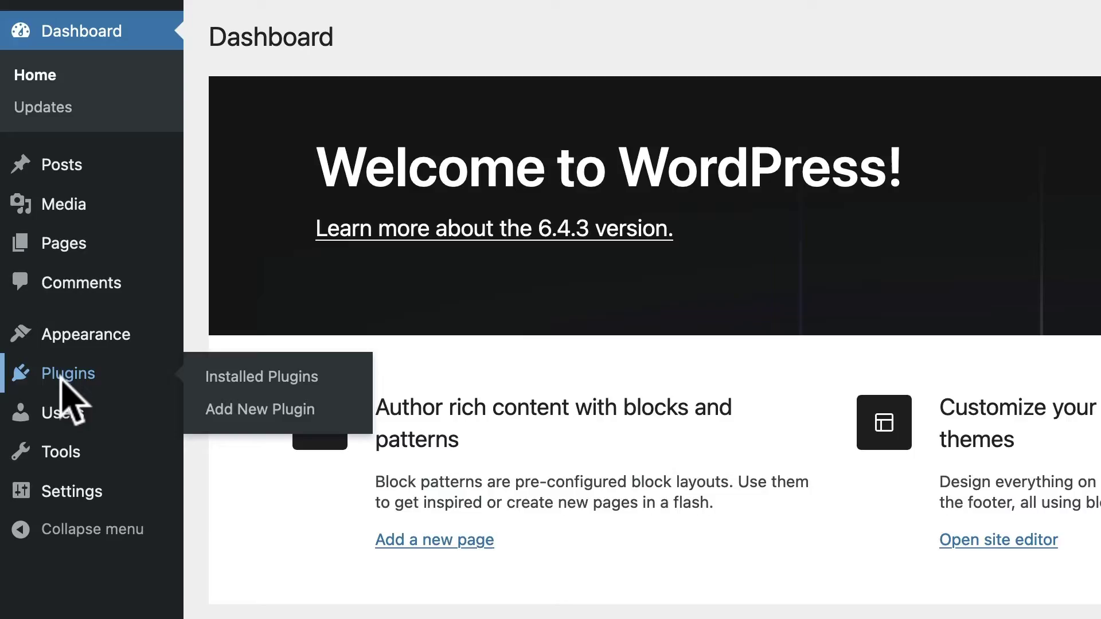
click(62, 380)
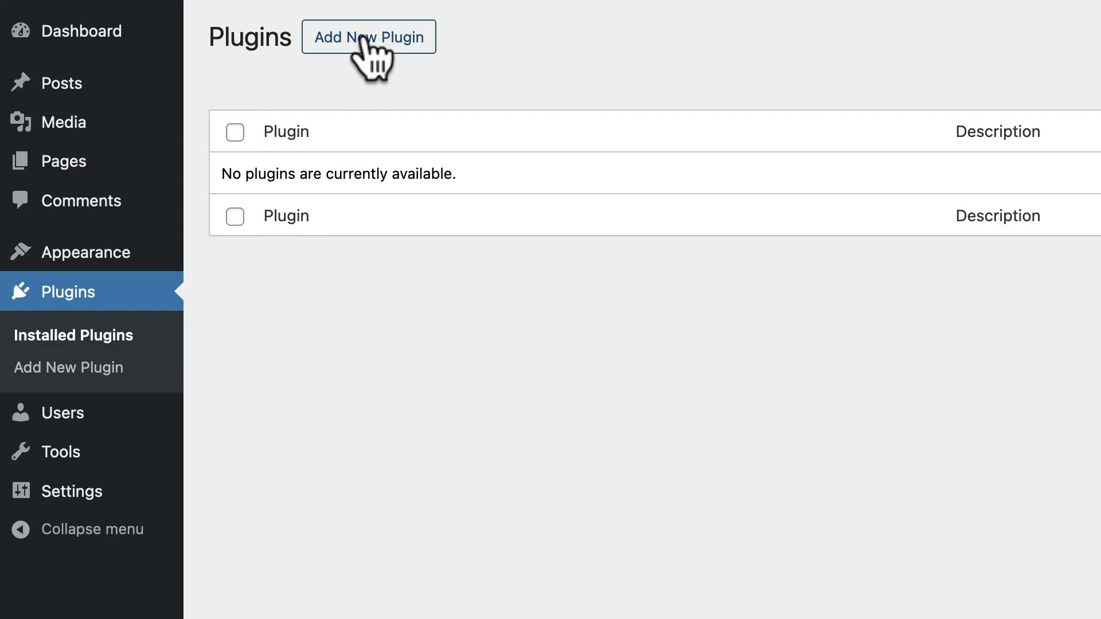
click(363, 36)
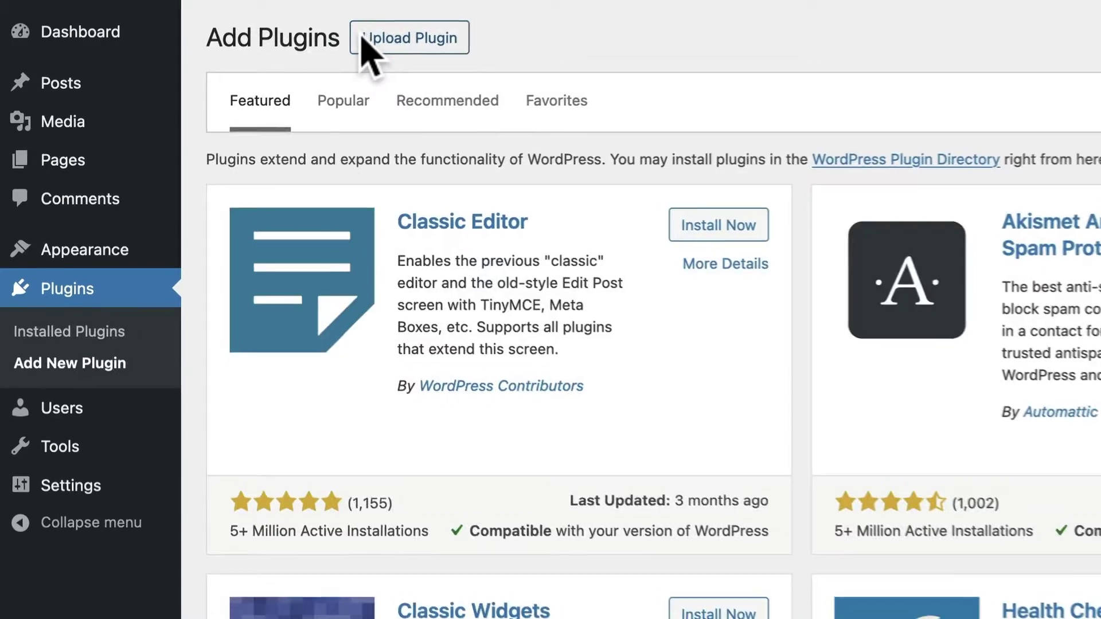
click(930, 76)
text(m)
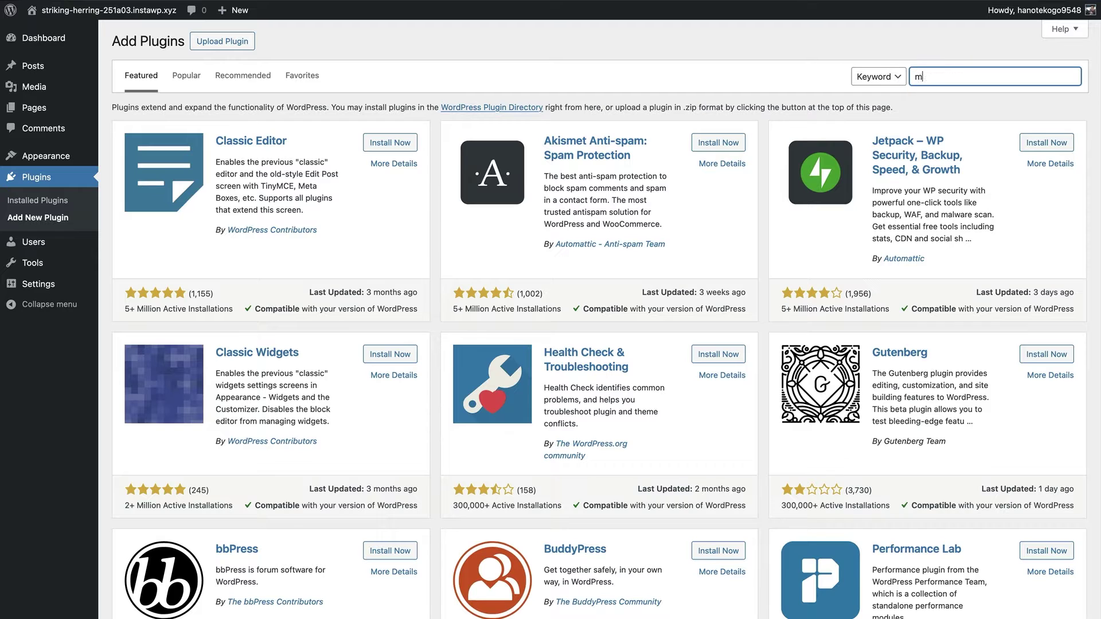
text(etas)
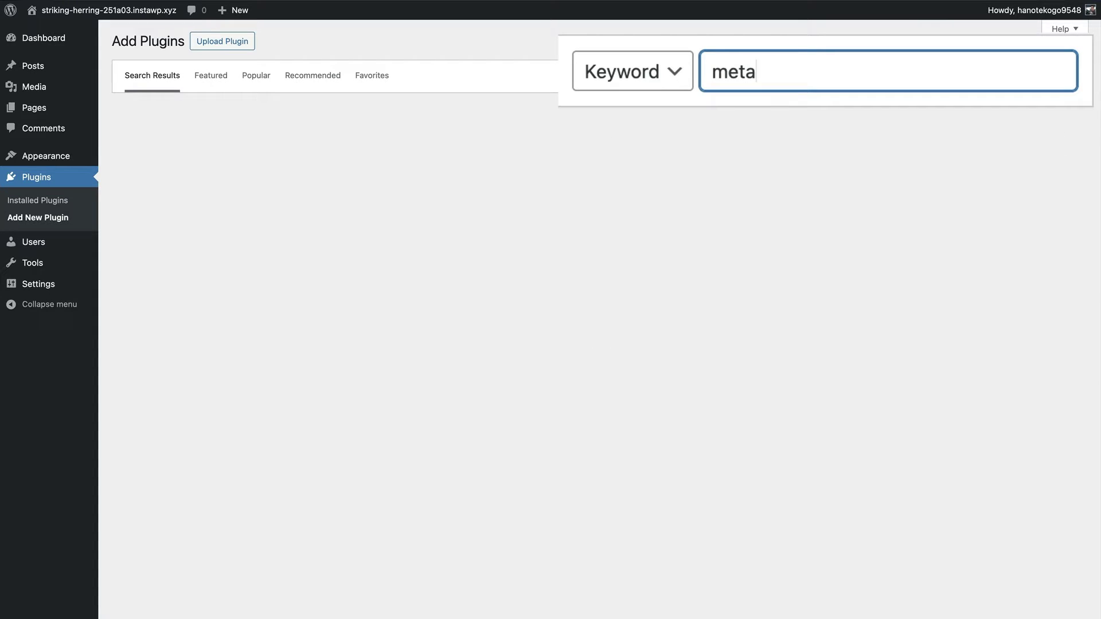
text(lider)
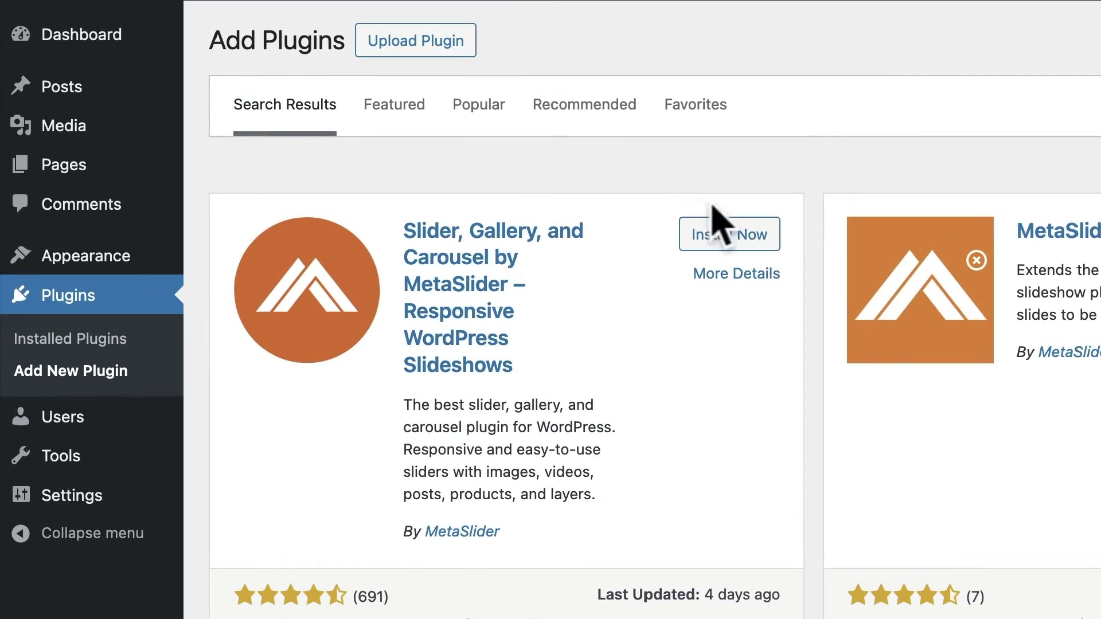
click(724, 247)
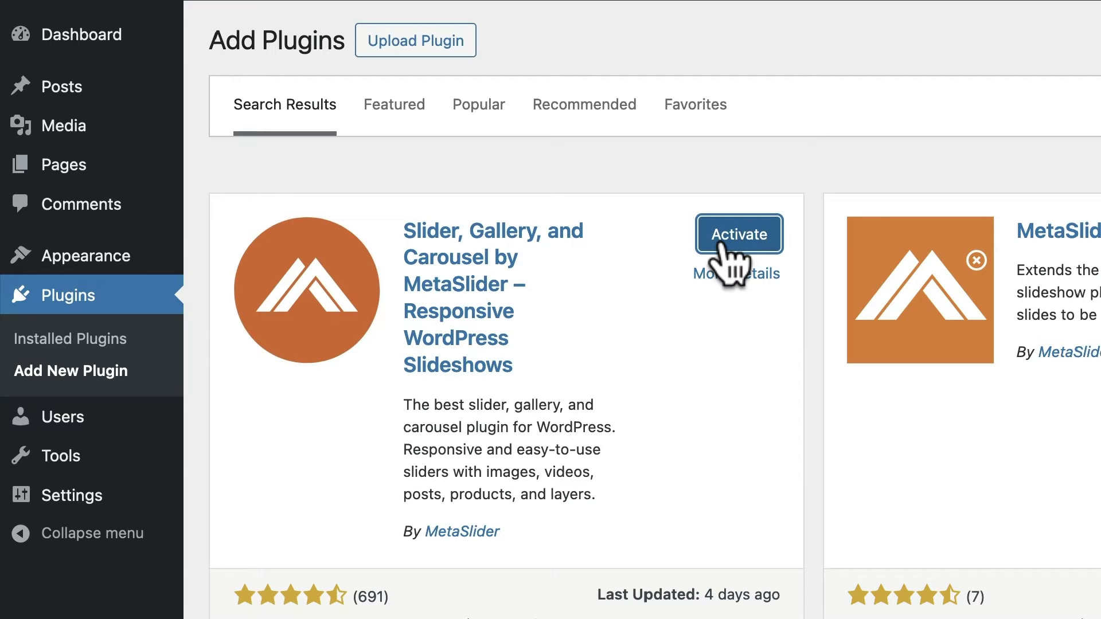
click(722, 245)
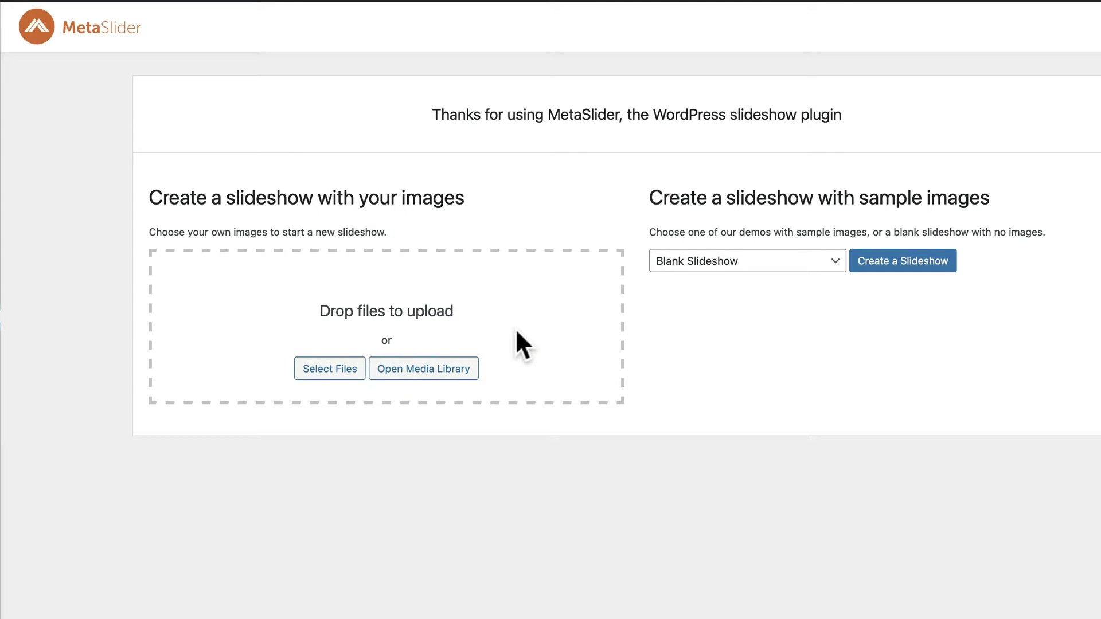
Step: Switch the sample dropdown from Blank Slideshow to Image Slideshow
click(686, 263)
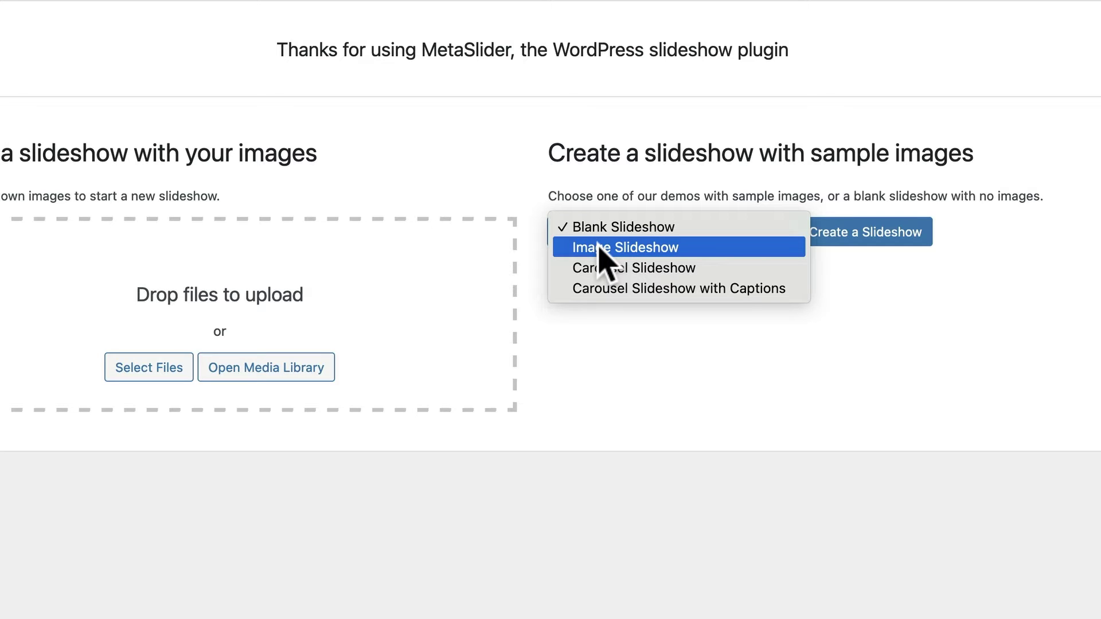
click(599, 246)
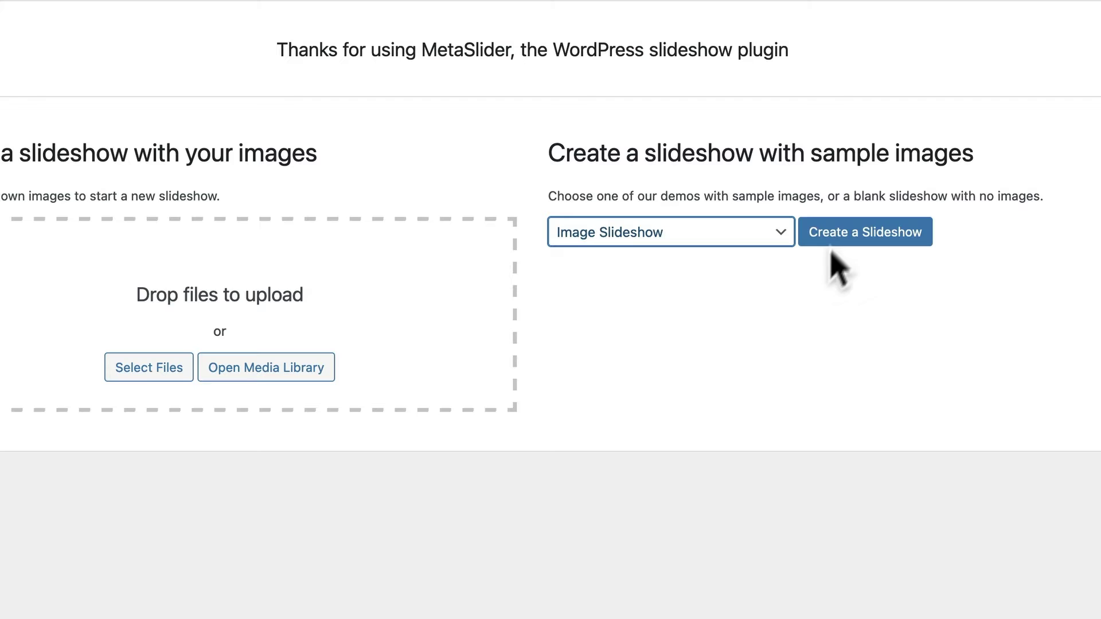
Step: Create the sample slideshow, decline data sharing, dismiss the add-a-slide tip, and review the four slides
click(873, 241)
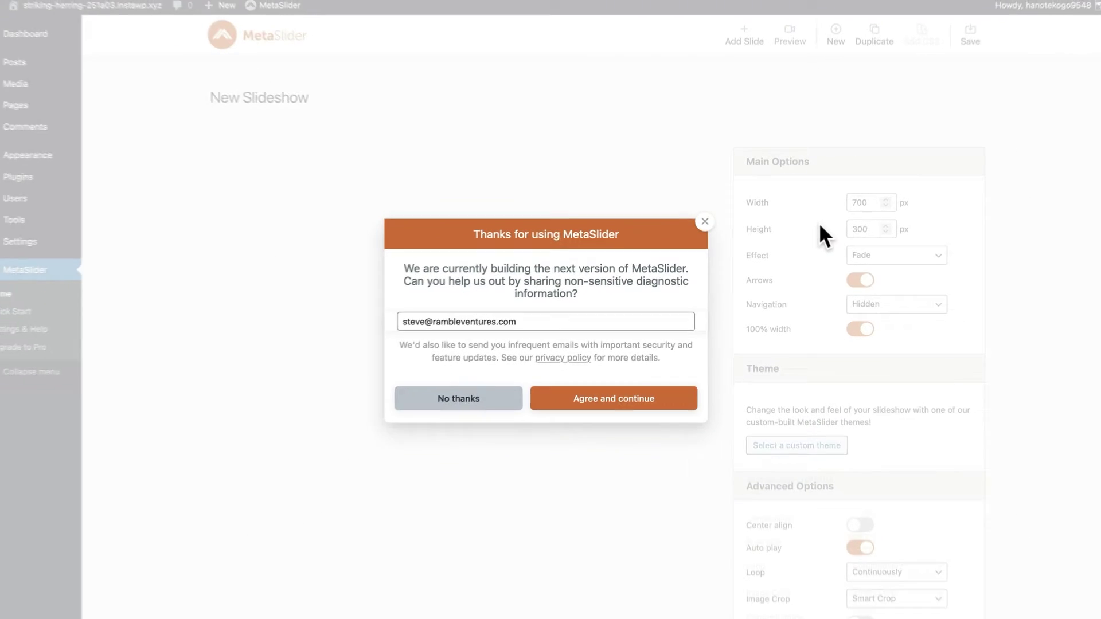
click(705, 222)
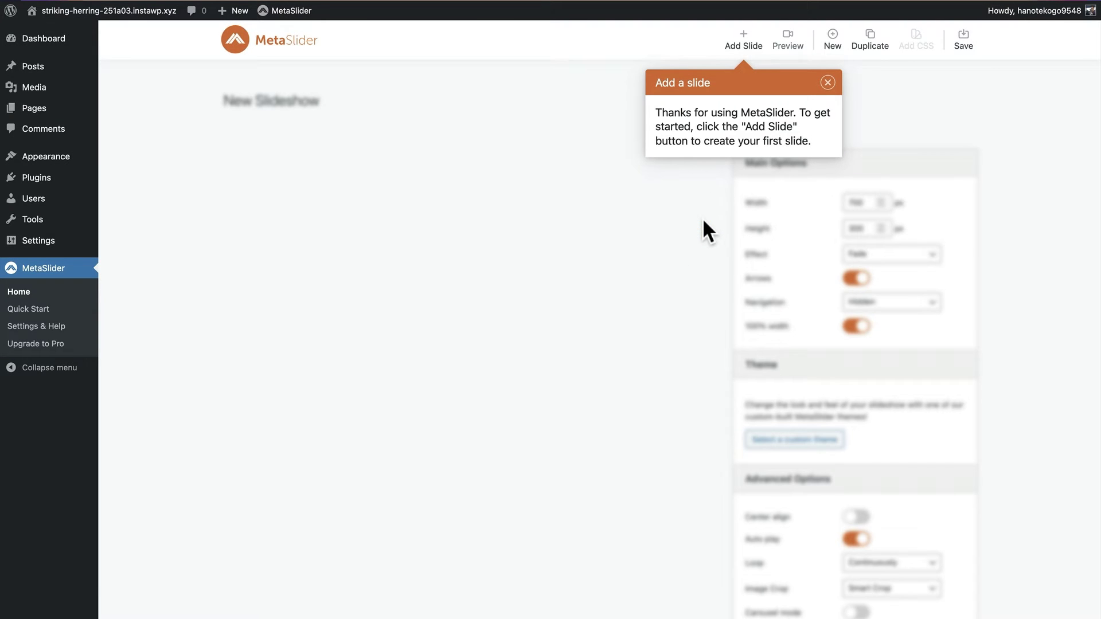
click(829, 84)
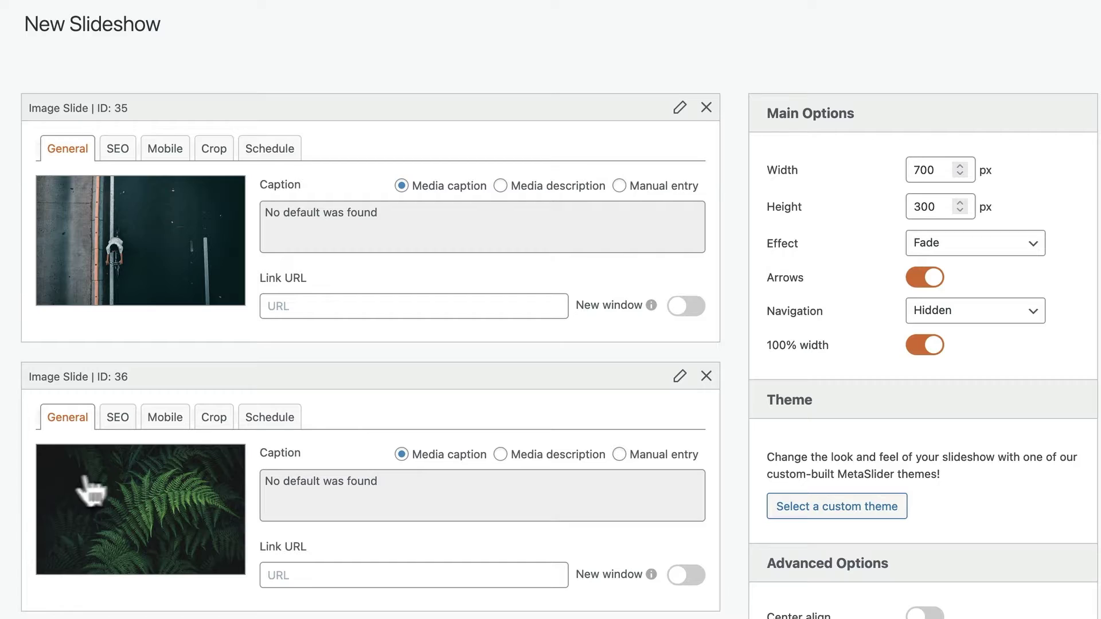
scroll(19, 484, down, 5)
scroll(21, 486, down, 10)
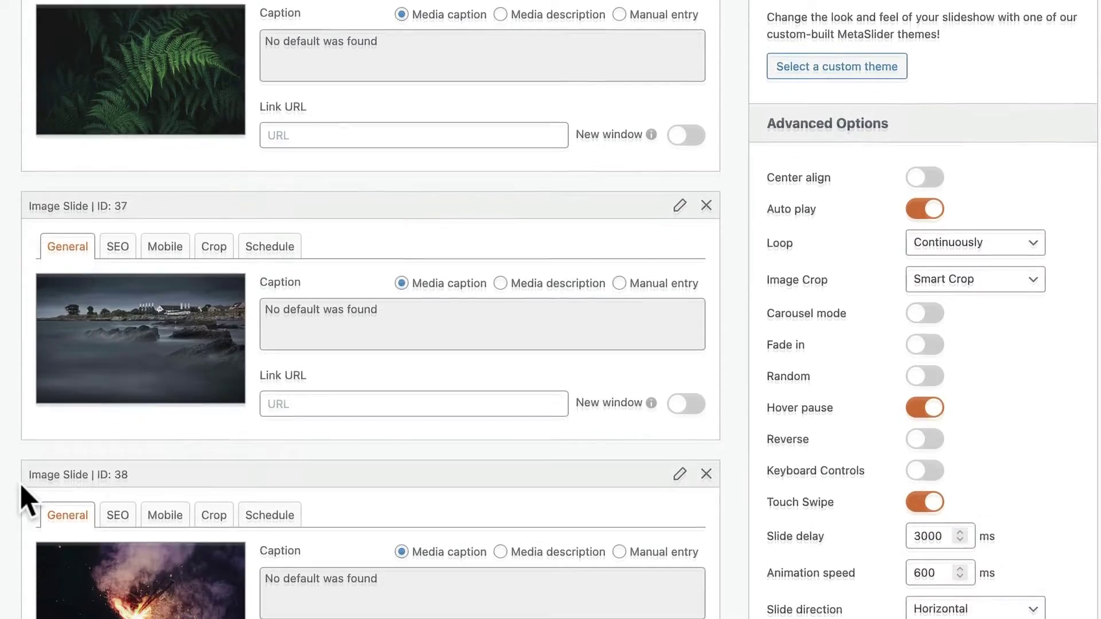
scroll(21, 487, up, 13)
scroll(19, 499, up, 3)
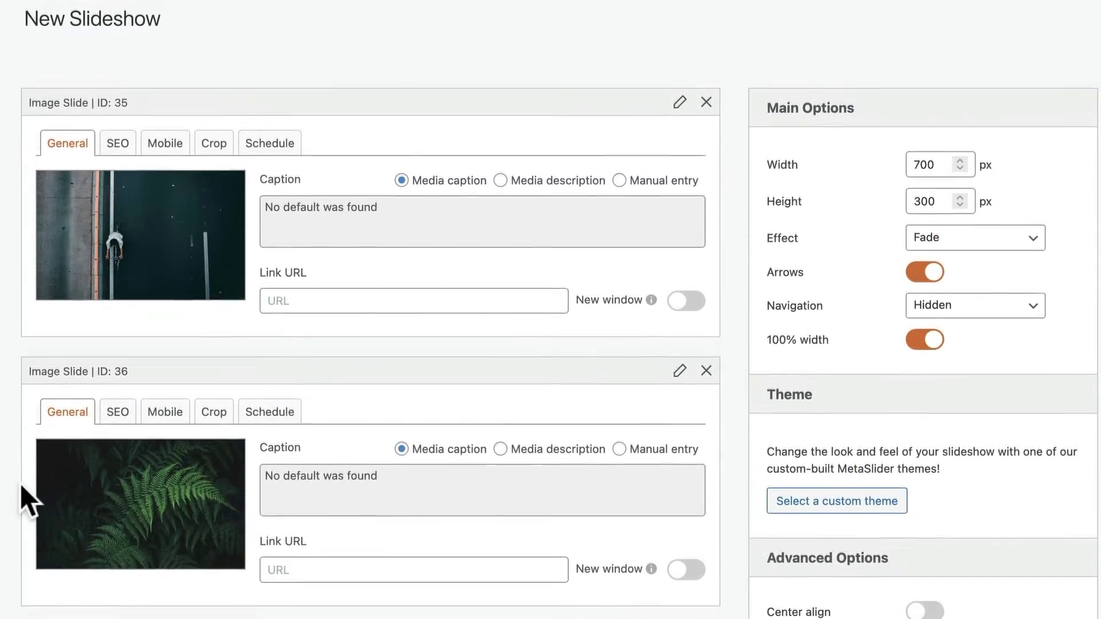
scroll(708, 93, up, 3)
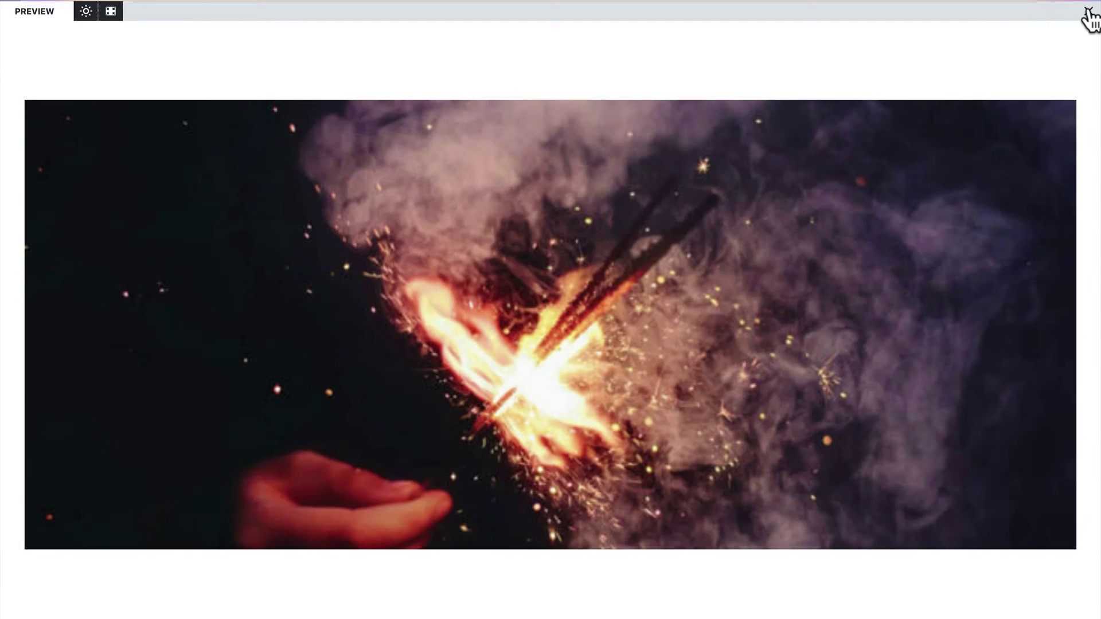
click(1087, 12)
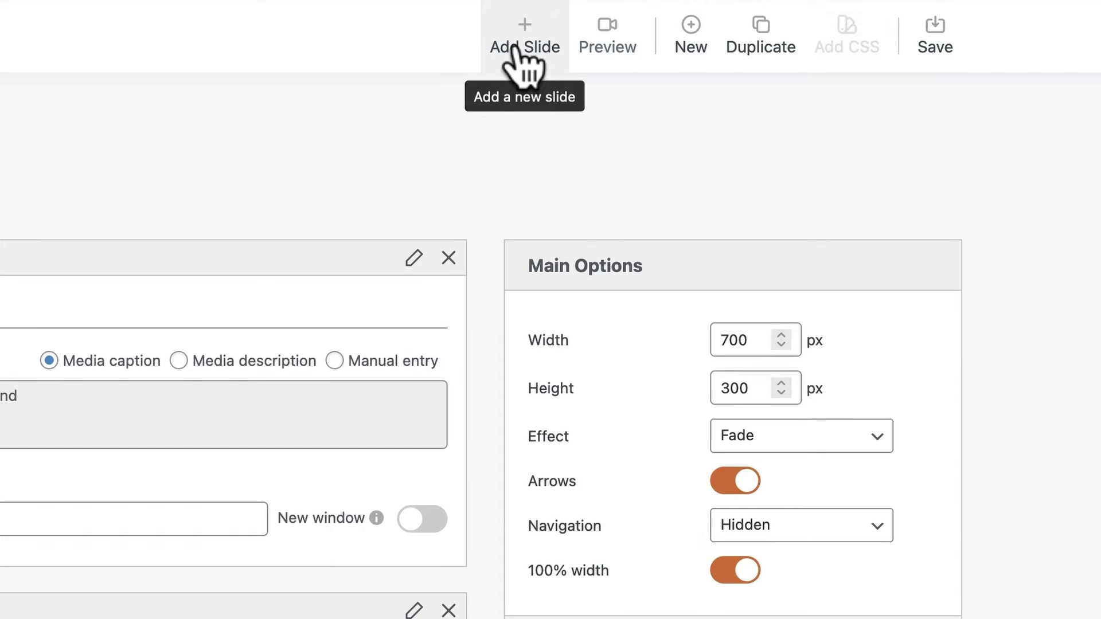
Step: Add wordpress4.jpg from the Media Library to the slideshow as a new slide
click(516, 51)
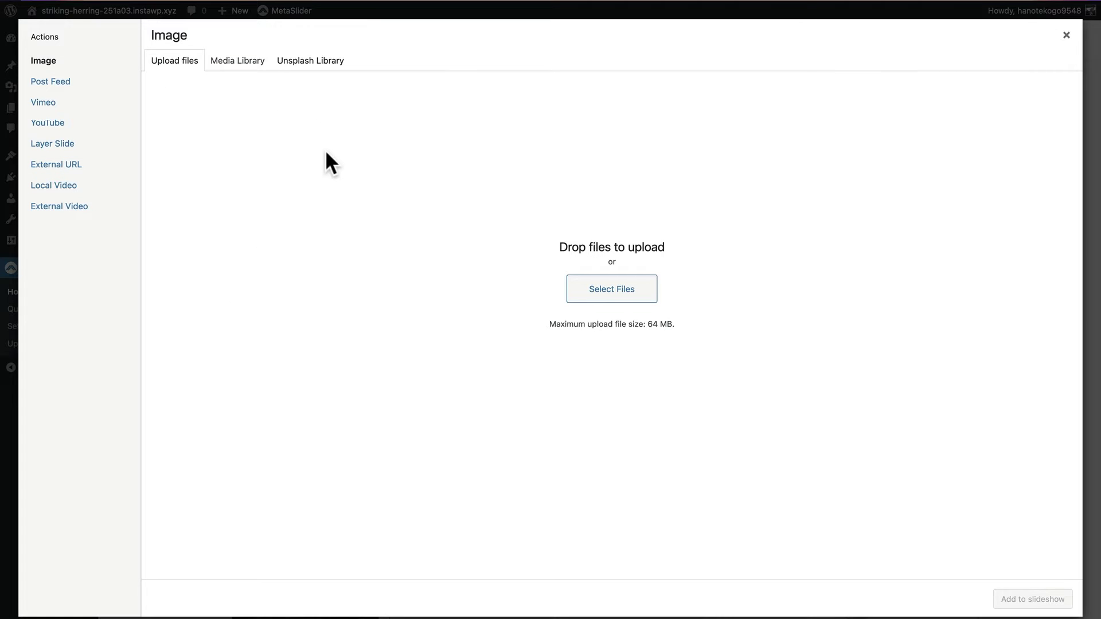
click(229, 68)
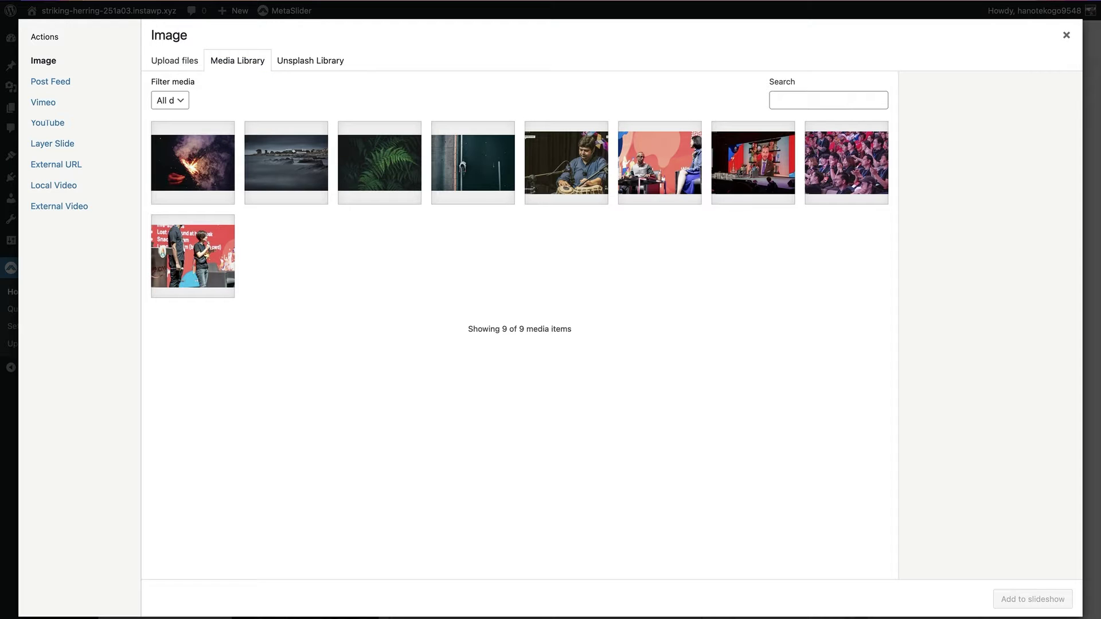
click(590, 172)
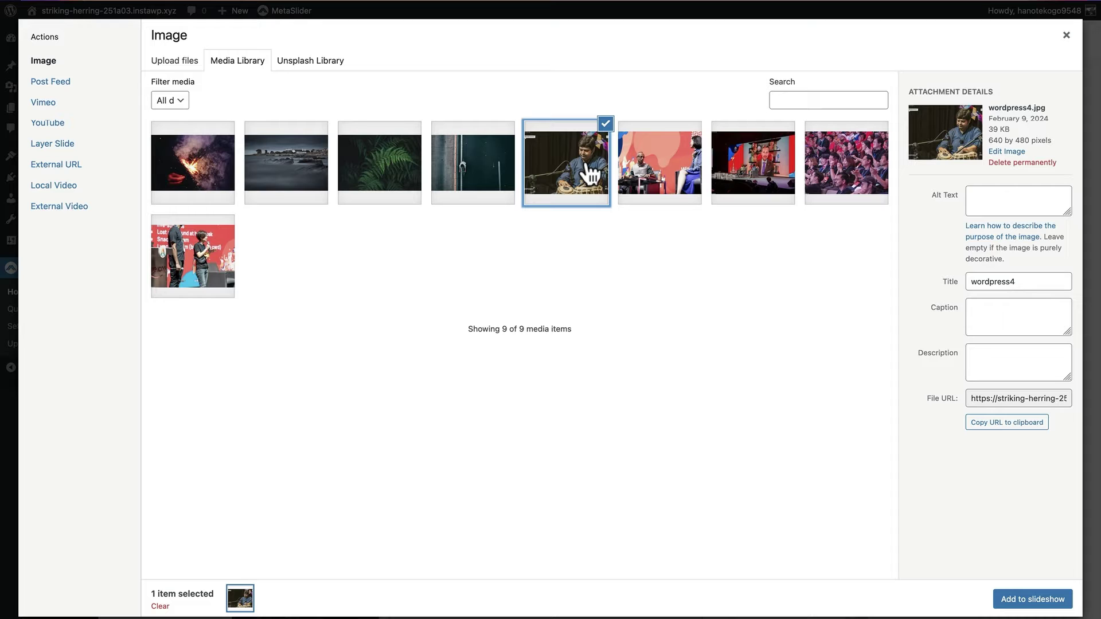
click(1031, 599)
scroll(315, 283, down, 10)
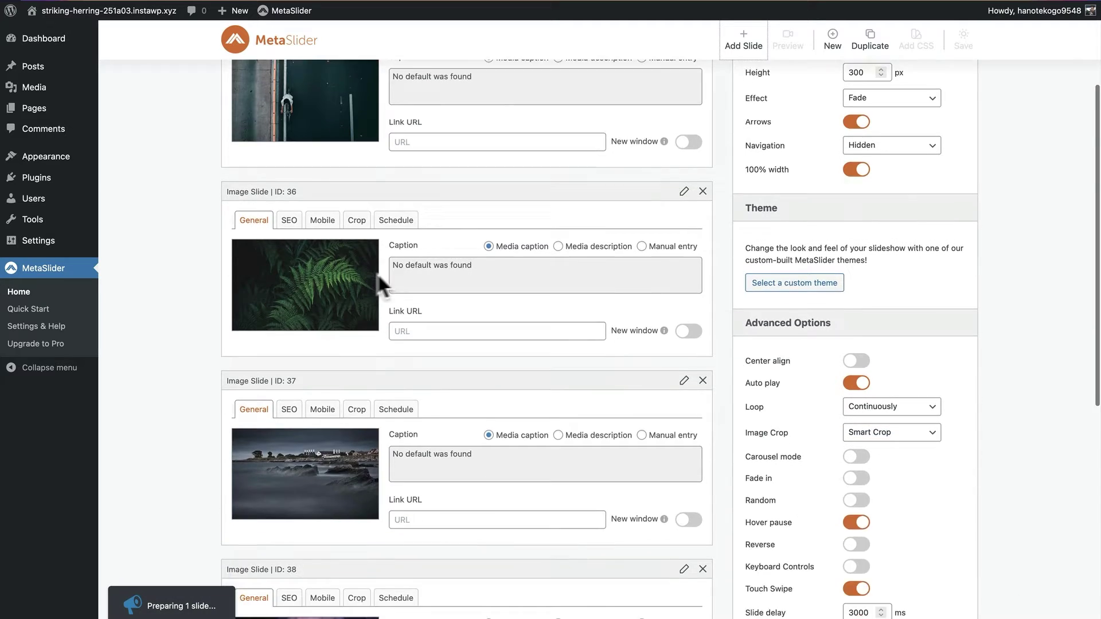
Step: Copy the shortcode [metaslider id="30"] from the slideshow's Shortcode box
scroll(211, 281, down, 3)
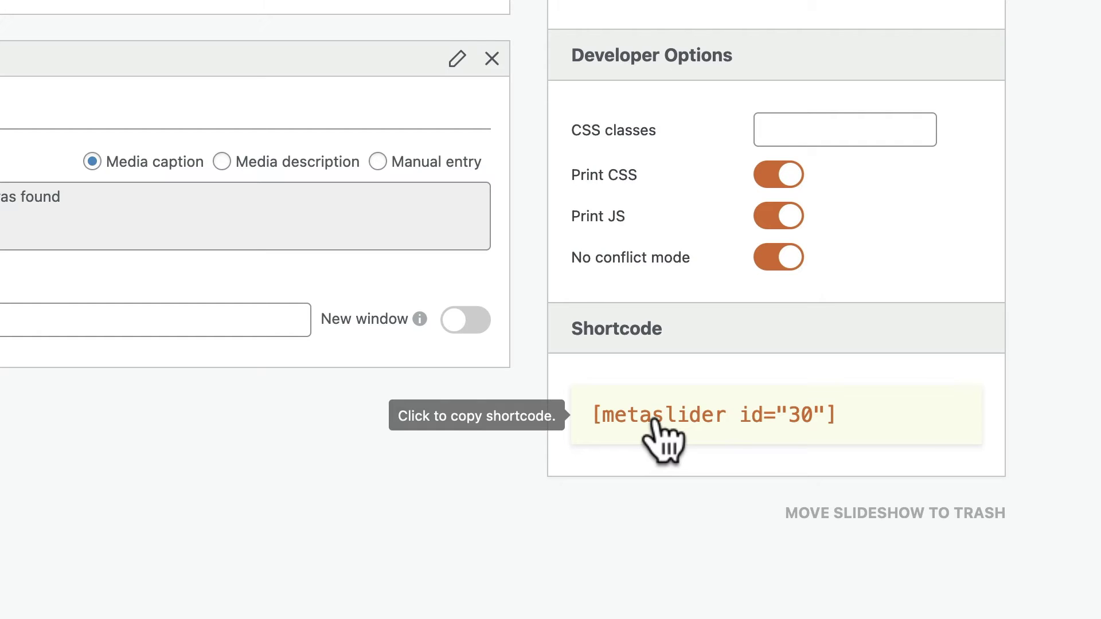
click(654, 422)
key(ctrl+c)
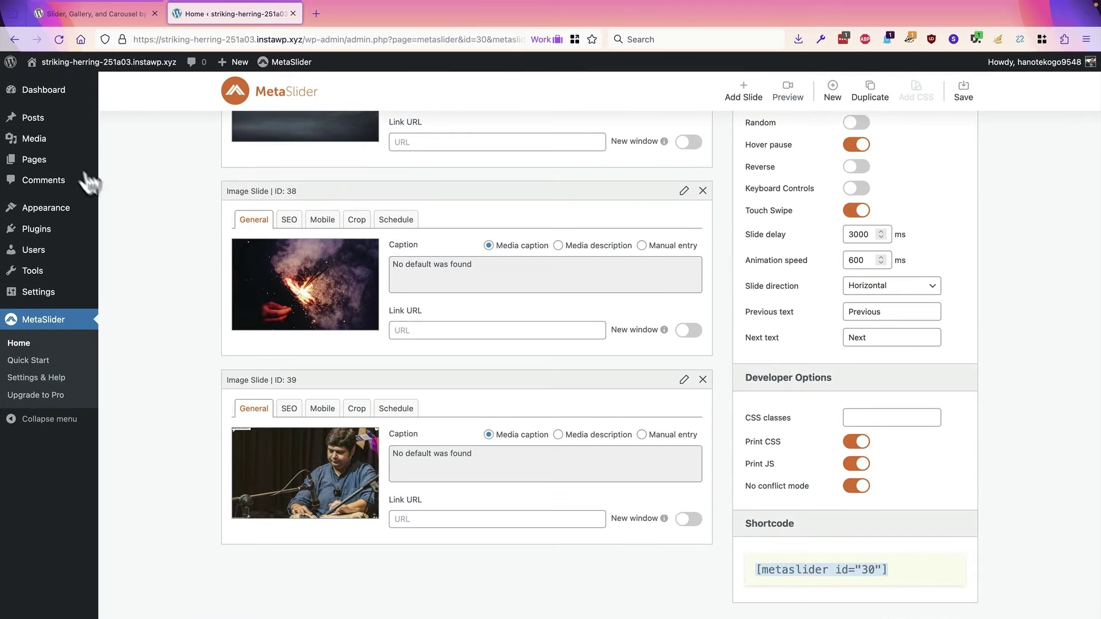
mouse_move(35, 121)
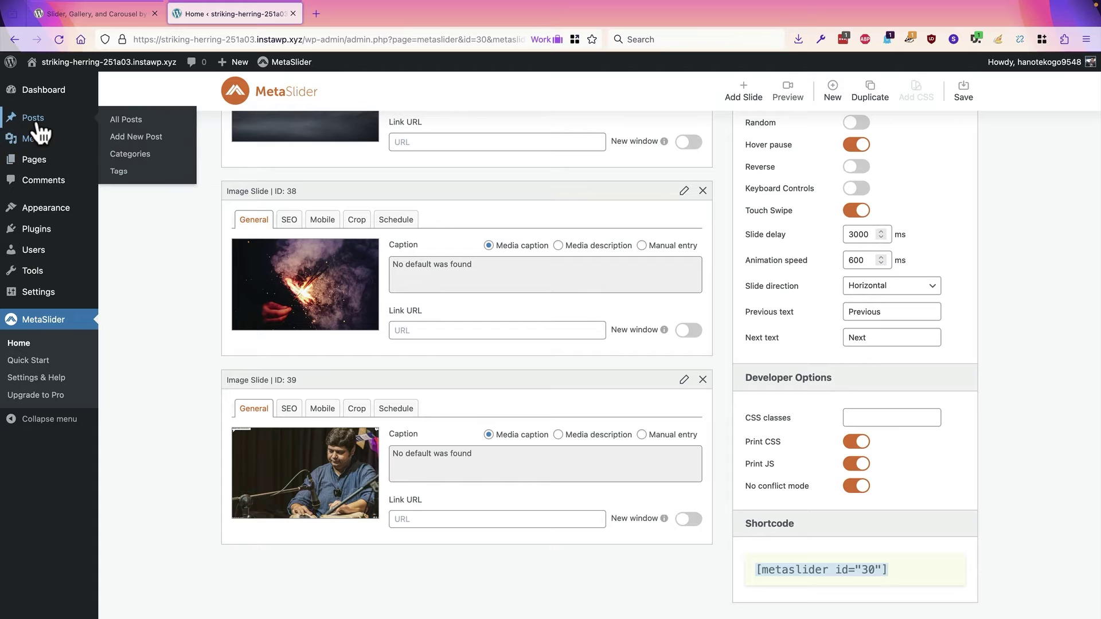
Step: Start a new post titled 'Slideshow', dismissing the editor welcome tour
click(144, 140)
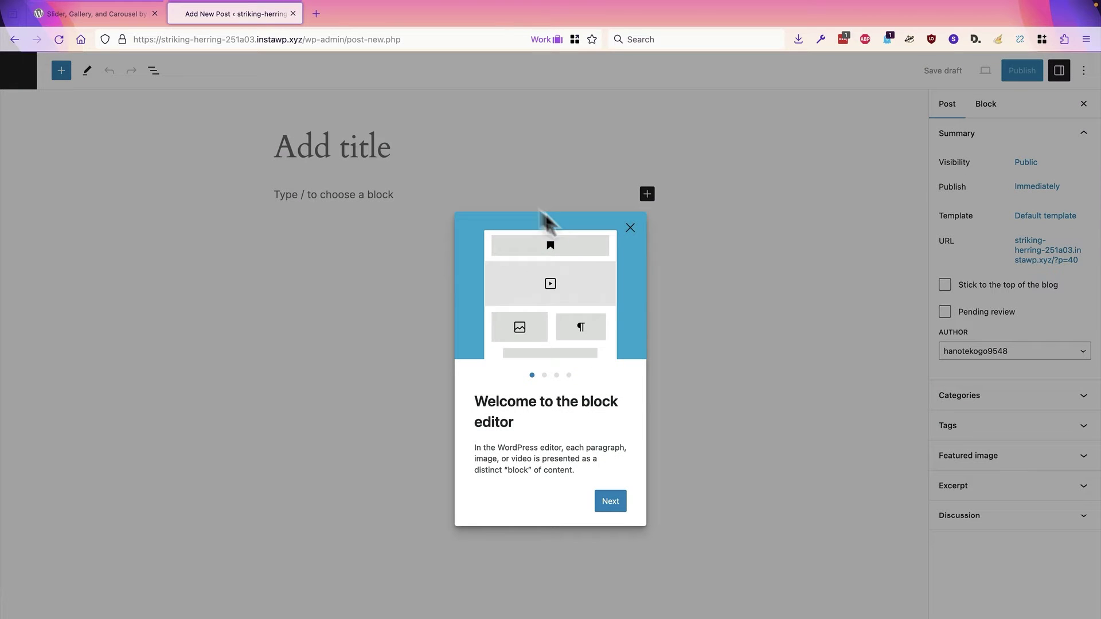
click(630, 228)
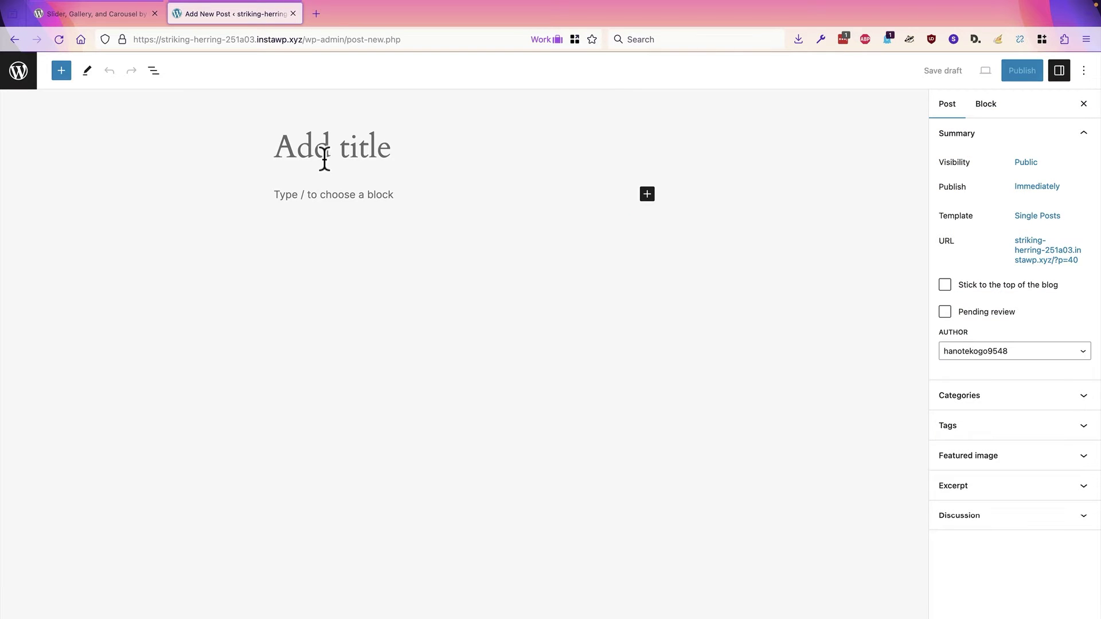
text(Slides)
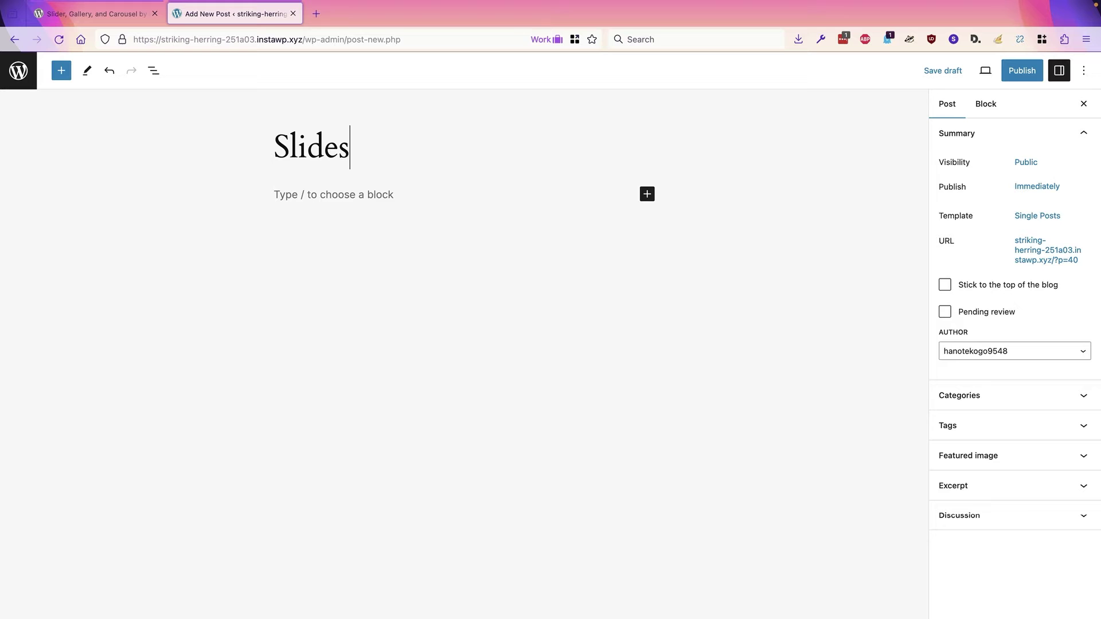
text(how)
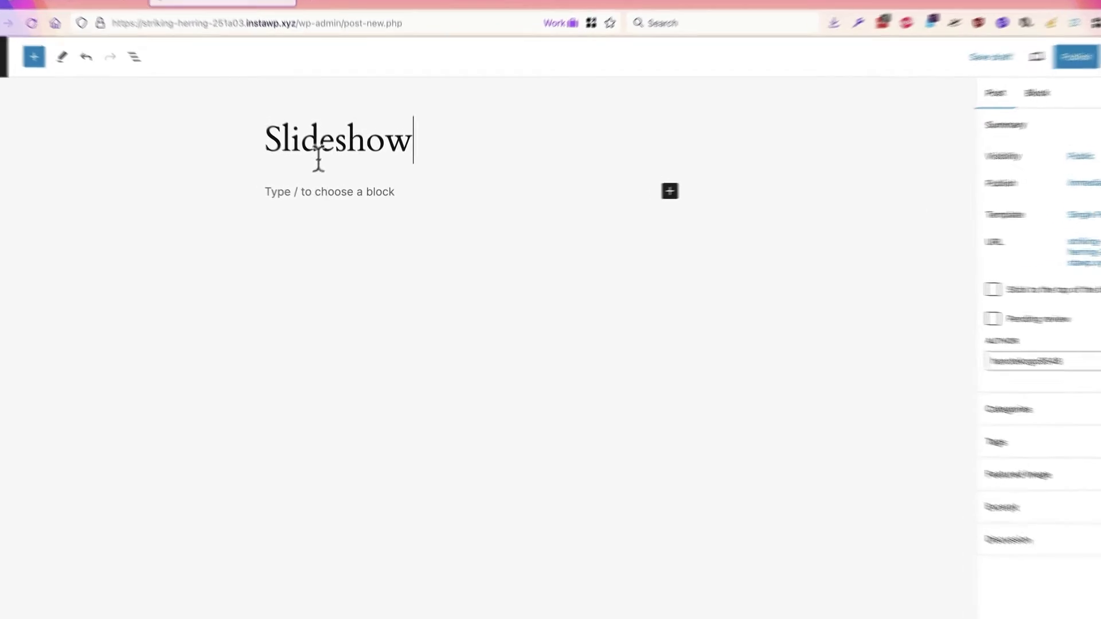
Step: Paste the [metaslider id="30"] shortcode into the post body and publish it
click(314, 189)
click(258, 155)
key(ctrl+v)
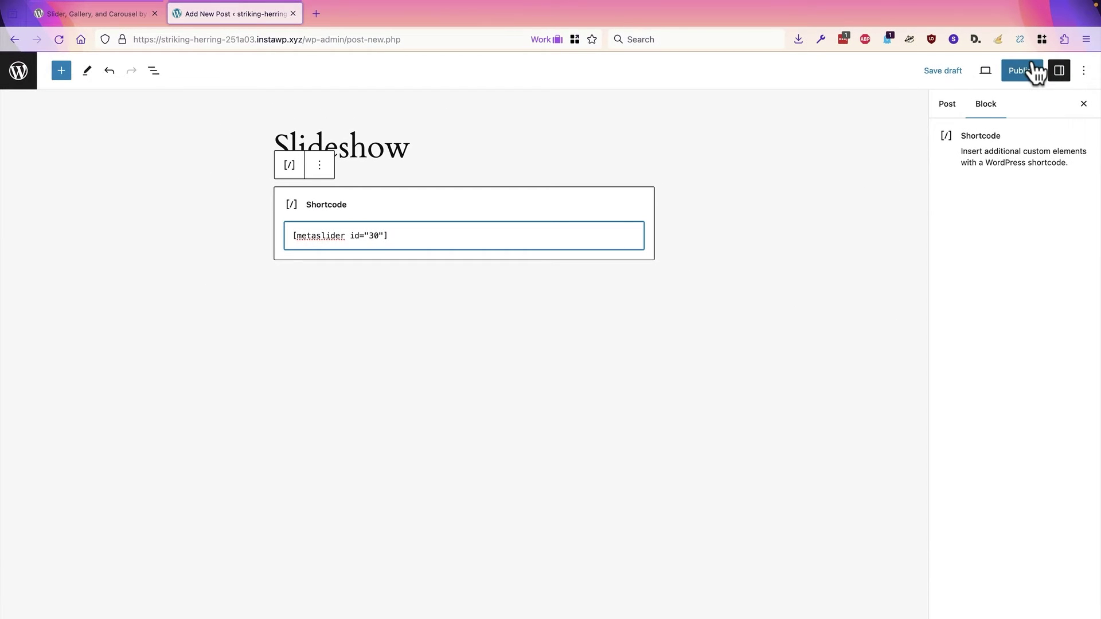
click(1033, 70)
click(991, 70)
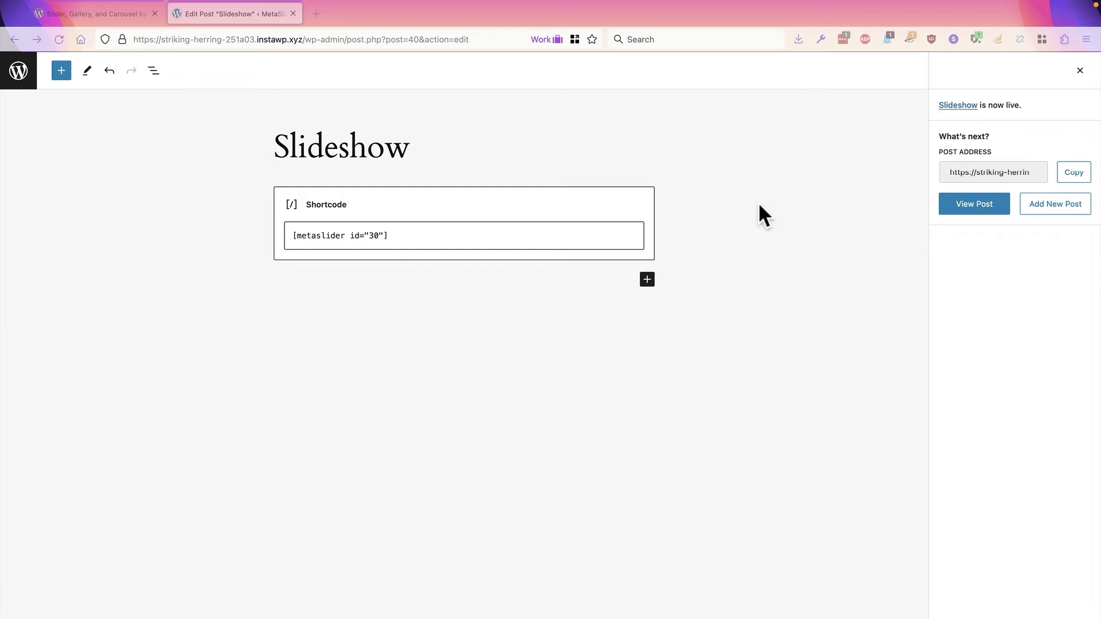
Step: View the published Slideshow post and step its slider back one slide
click(973, 205)
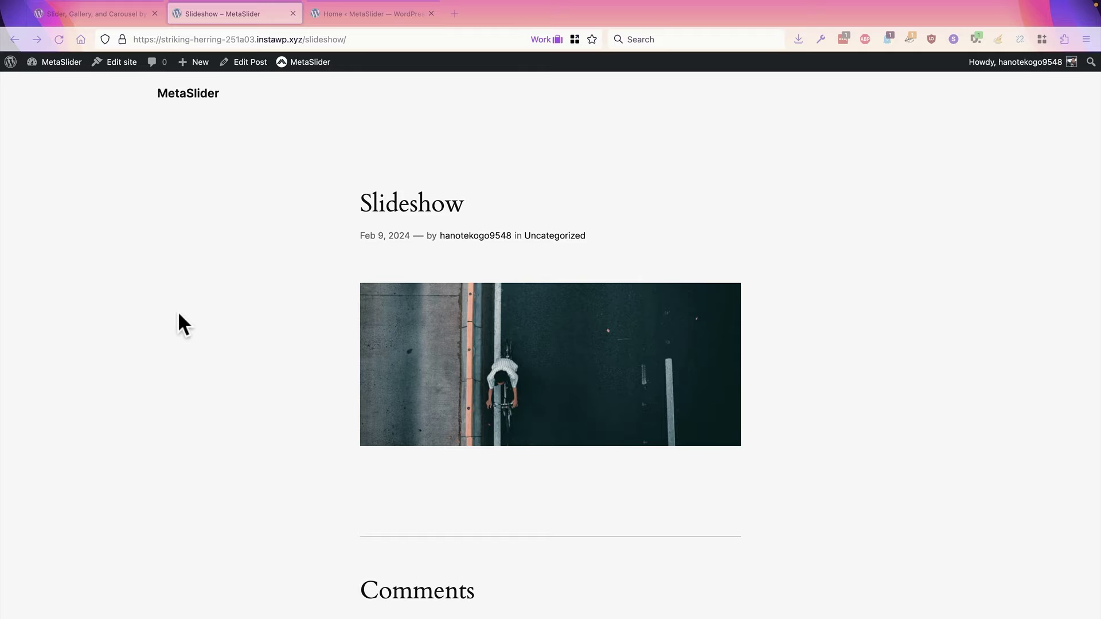
click(354, 364)
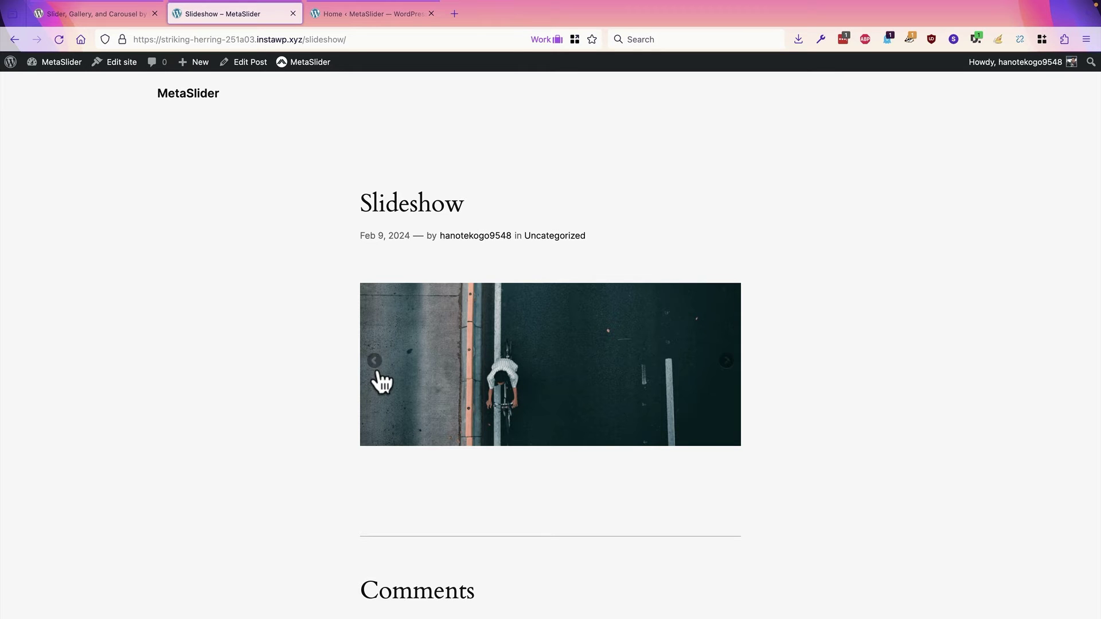
click(377, 367)
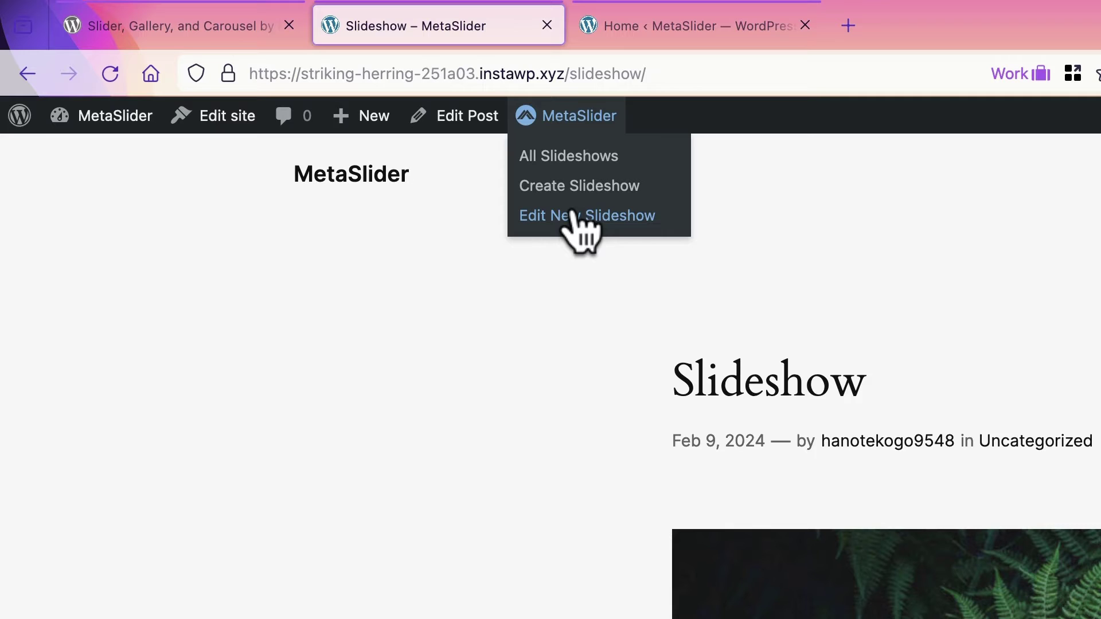
Step: Change the slideshow's Navigation from Hidden to Dots and save
click(661, 34)
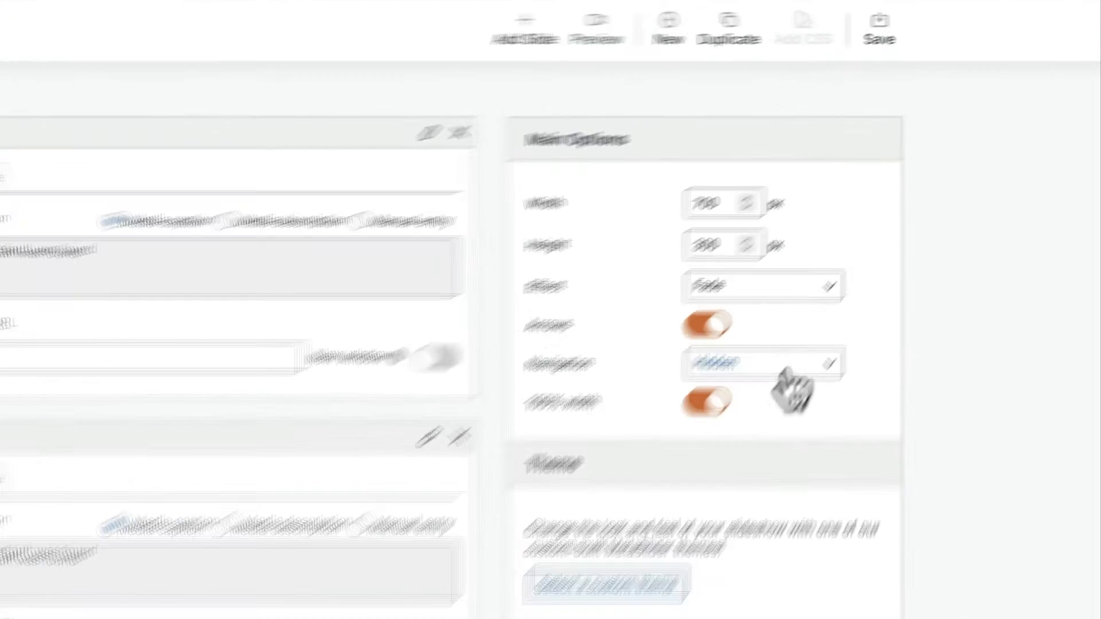
click(905, 233)
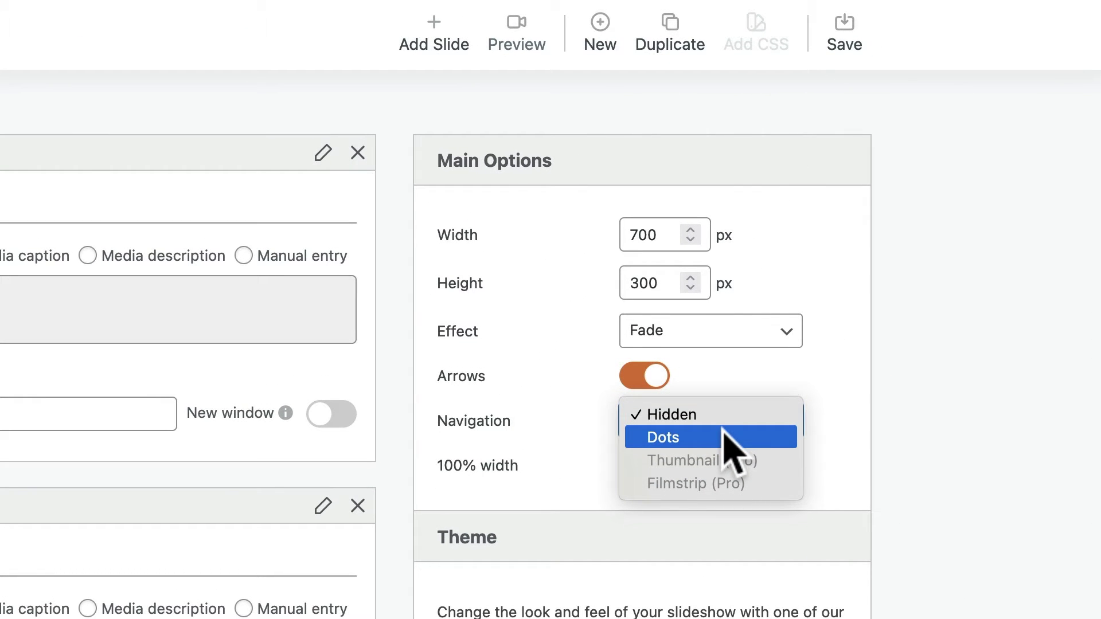
click(724, 437)
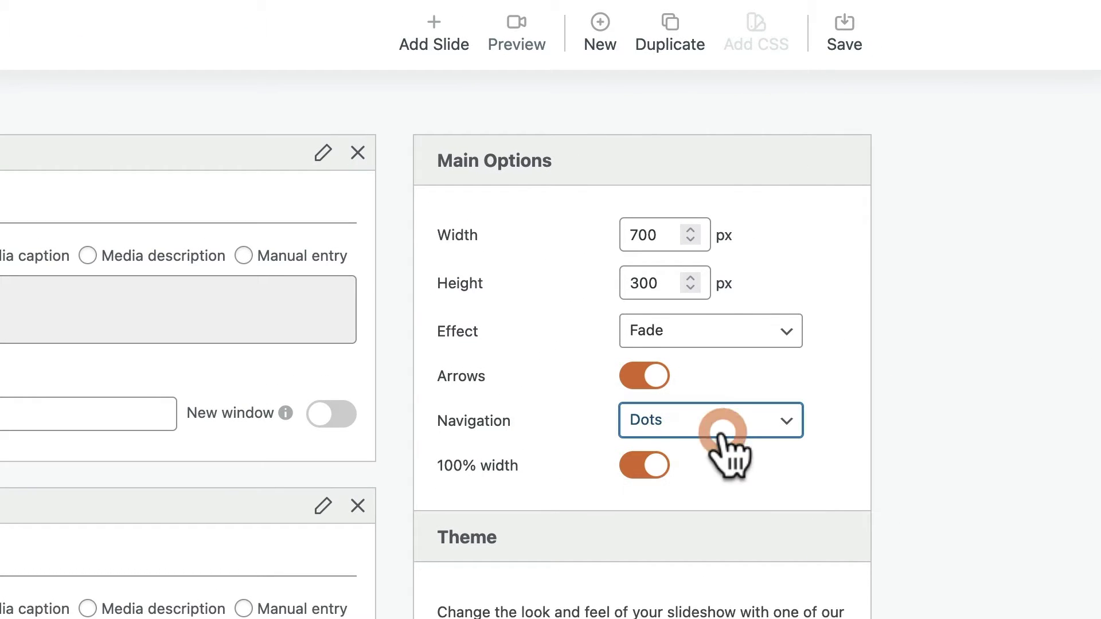
click(840, 25)
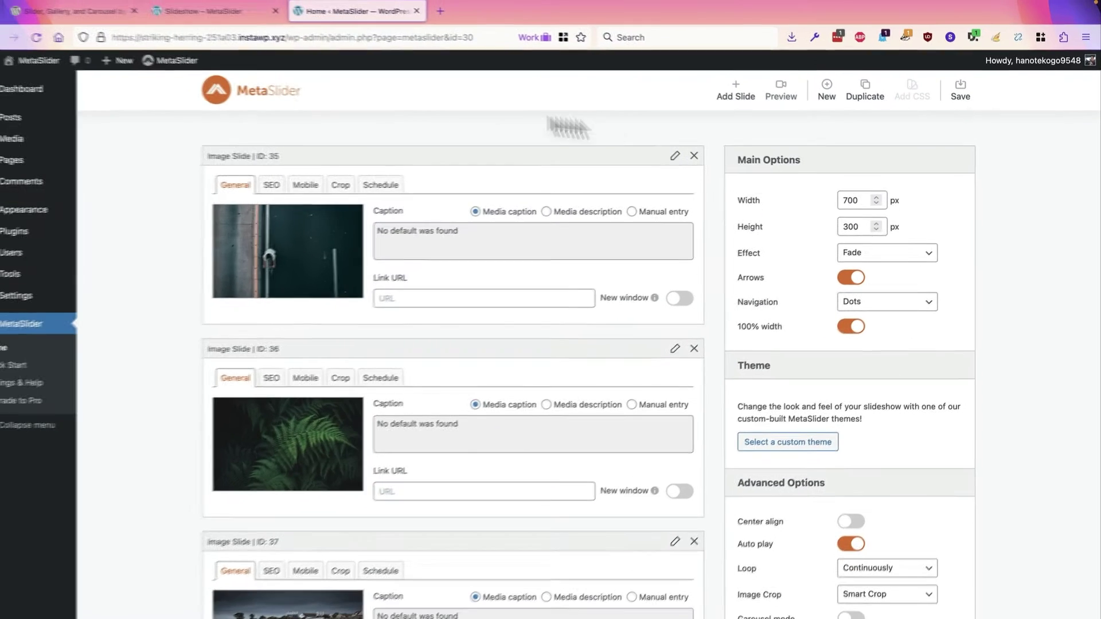
Step: Reload the Slideshow post and use the dots to jump to slides two, three and one
click(211, 11)
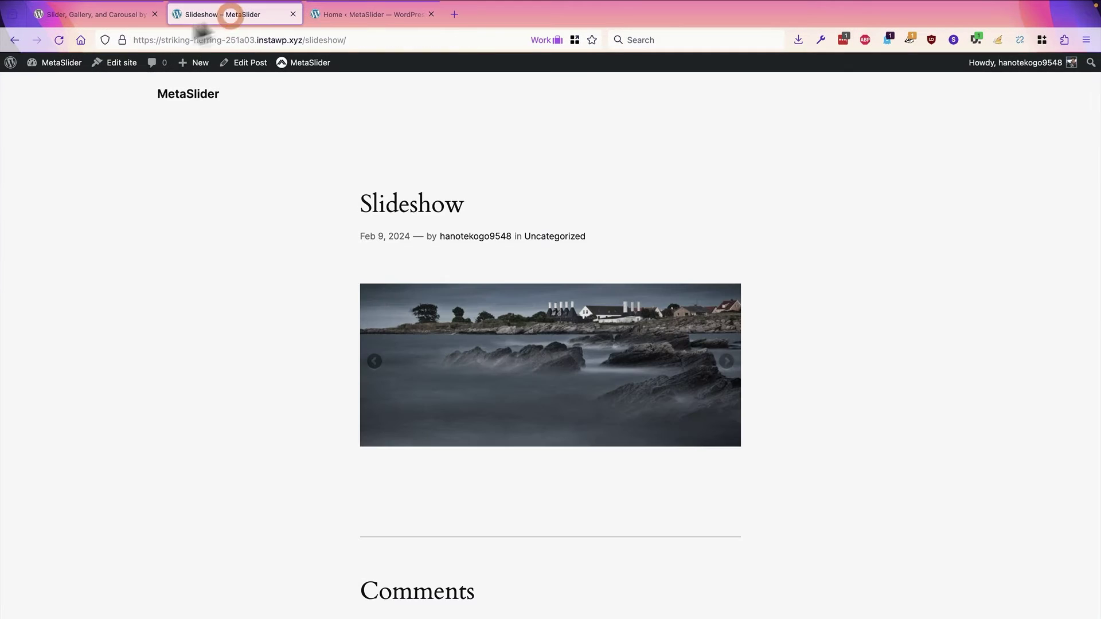
click(55, 40)
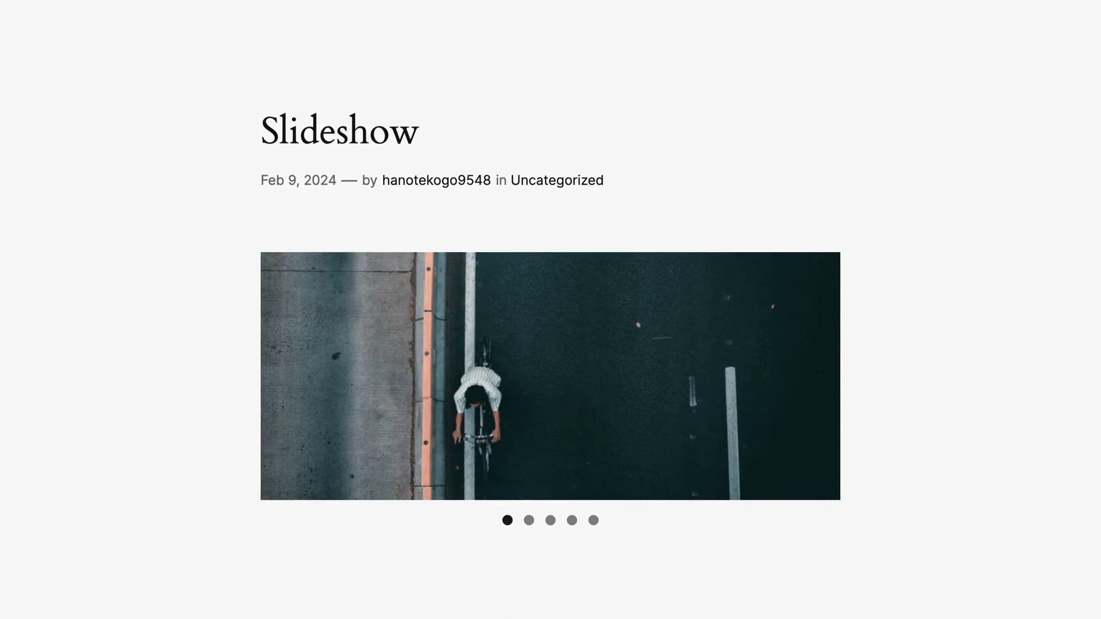
click(529, 521)
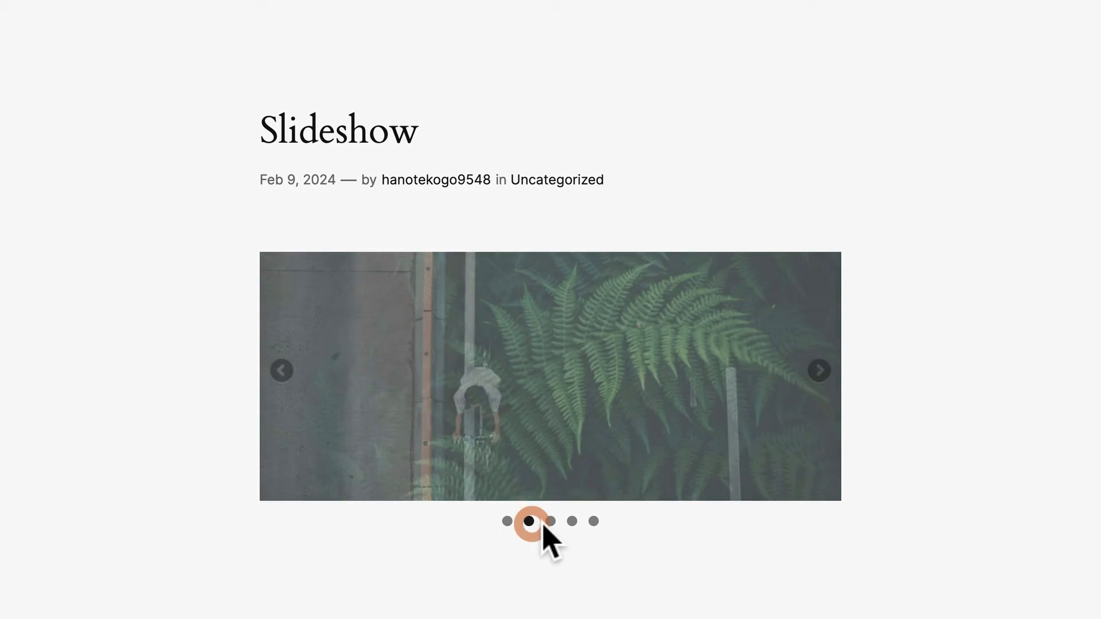
click(551, 521)
click(507, 522)
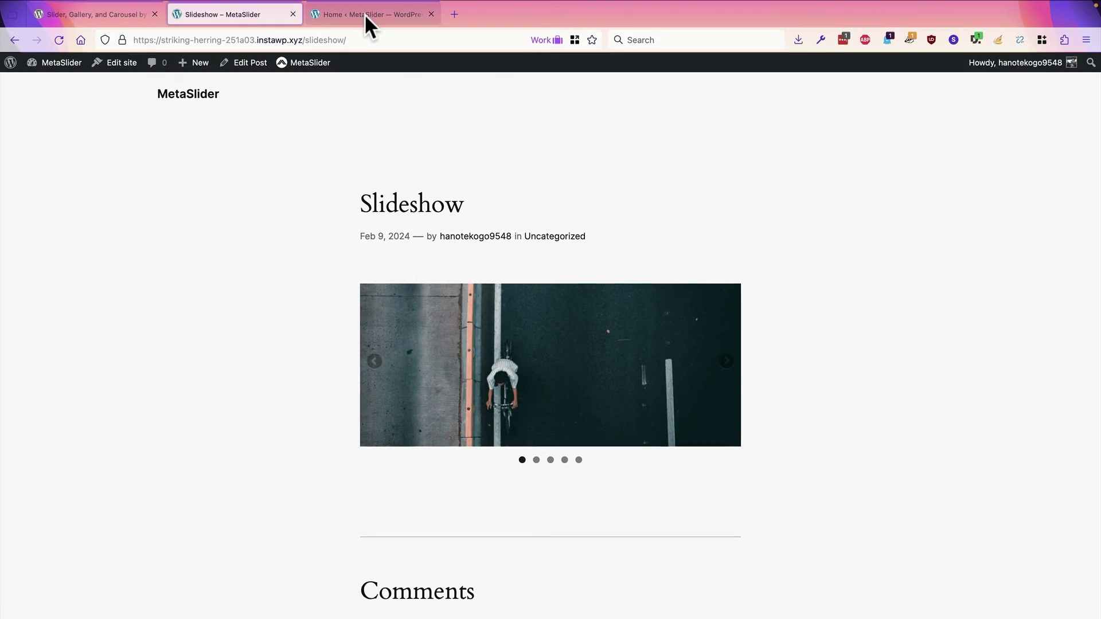
click(364, 13)
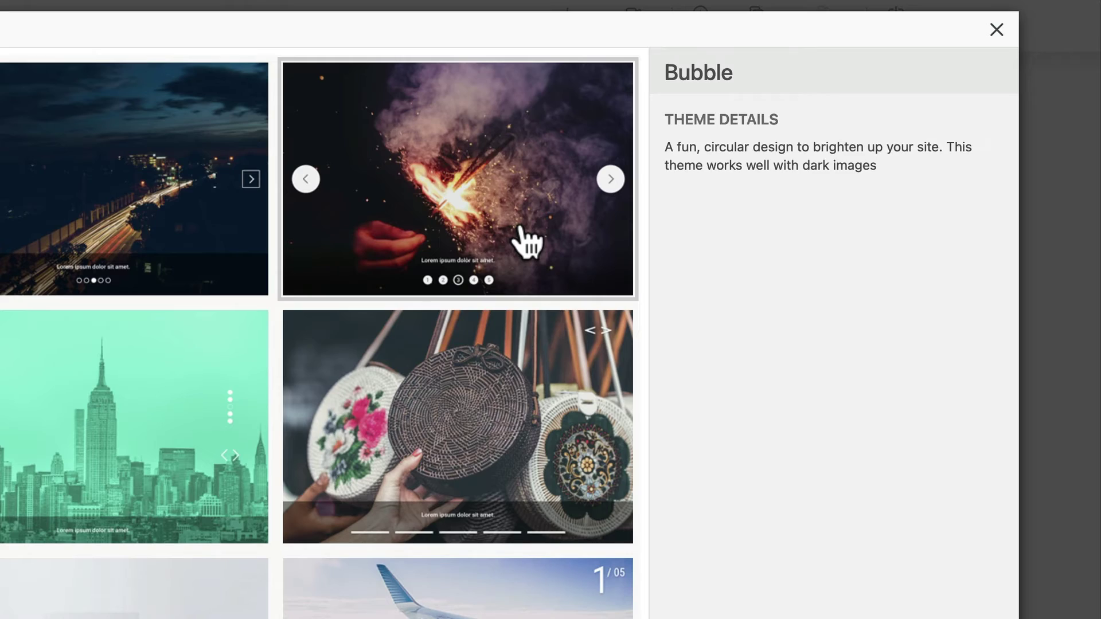
Step: Select the Bubble custom theme for the slideshow and save it
click(523, 239)
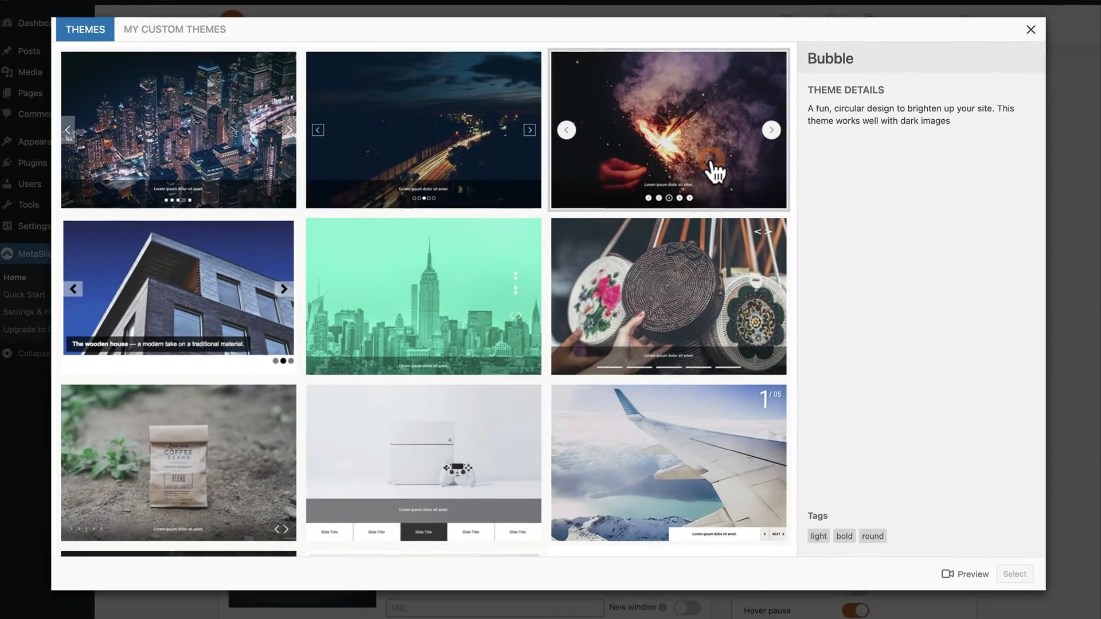
click(1015, 572)
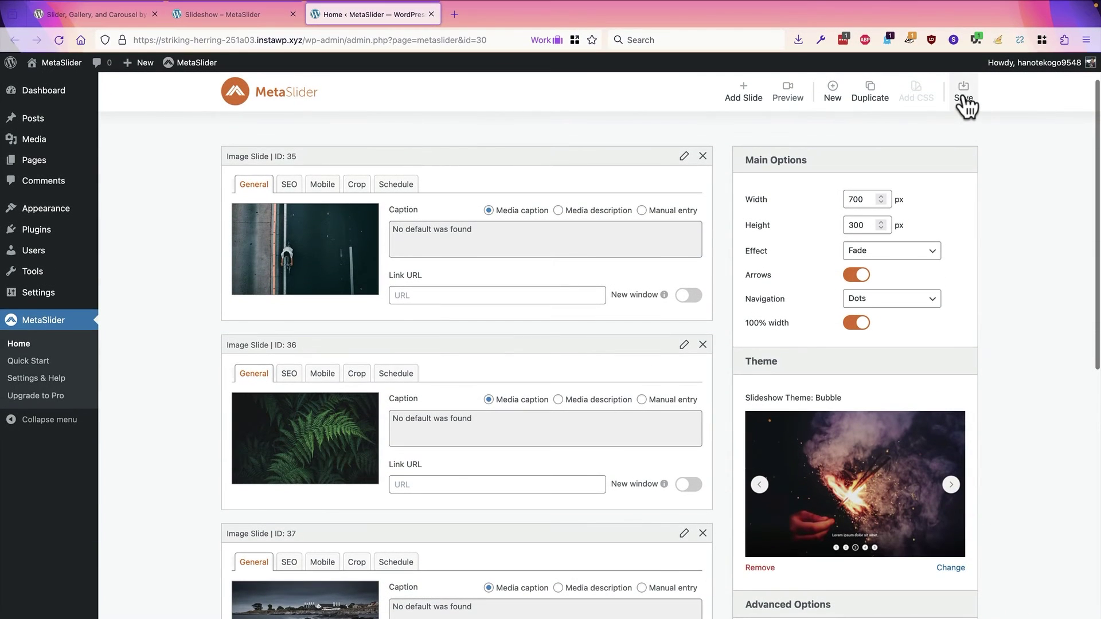
click(964, 95)
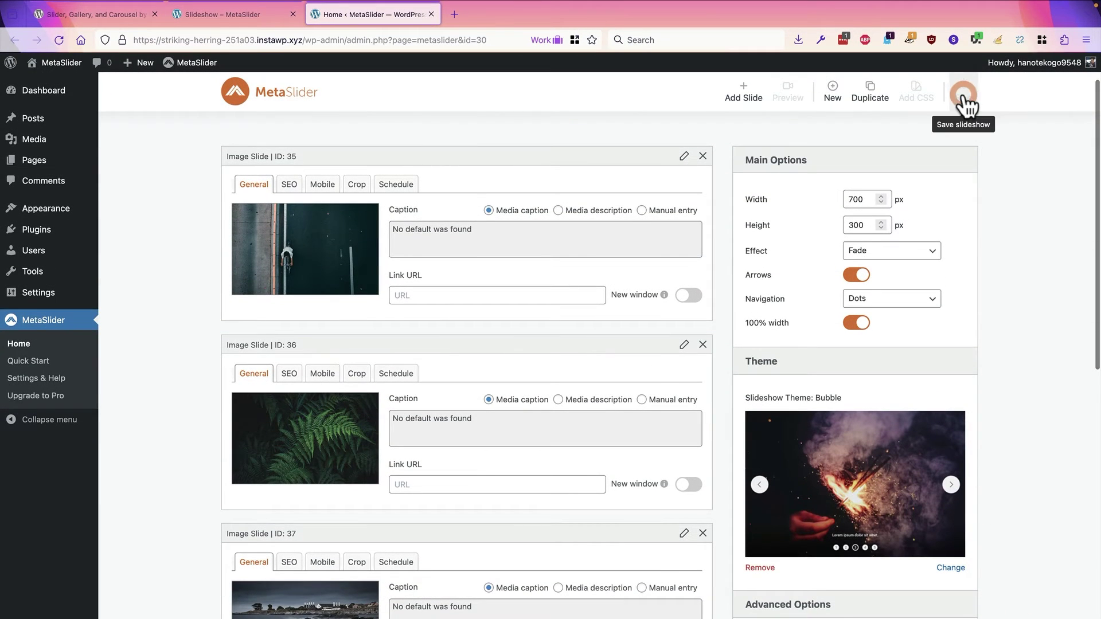
Step: Reload the live Slideshow post to view the Bubble theme, advance to the fern slide, then return to the editor
click(253, 14)
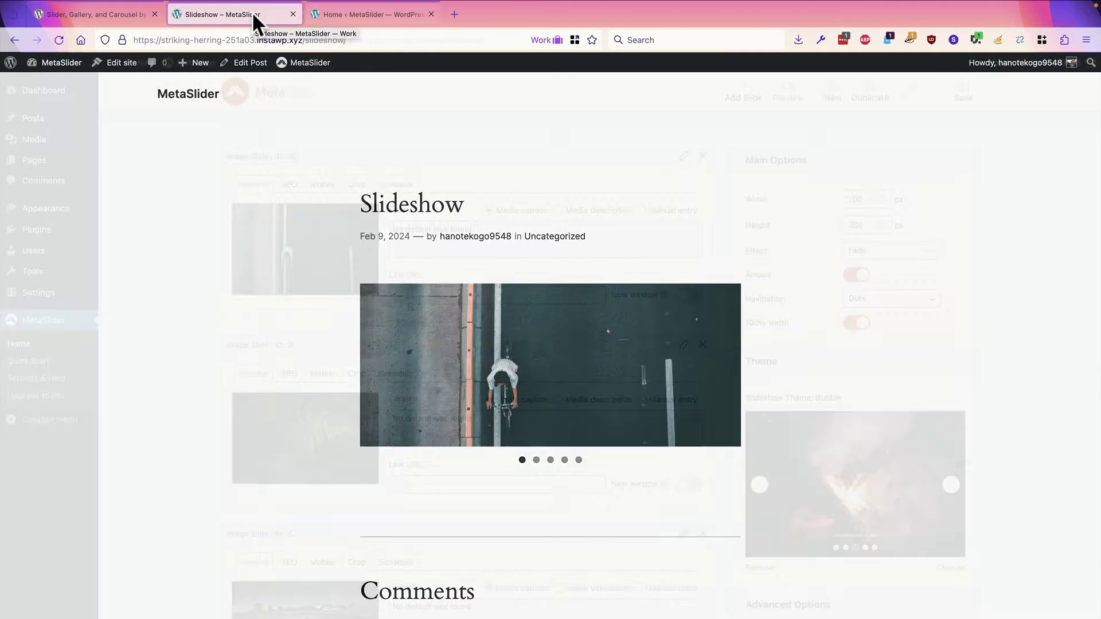
click(59, 40)
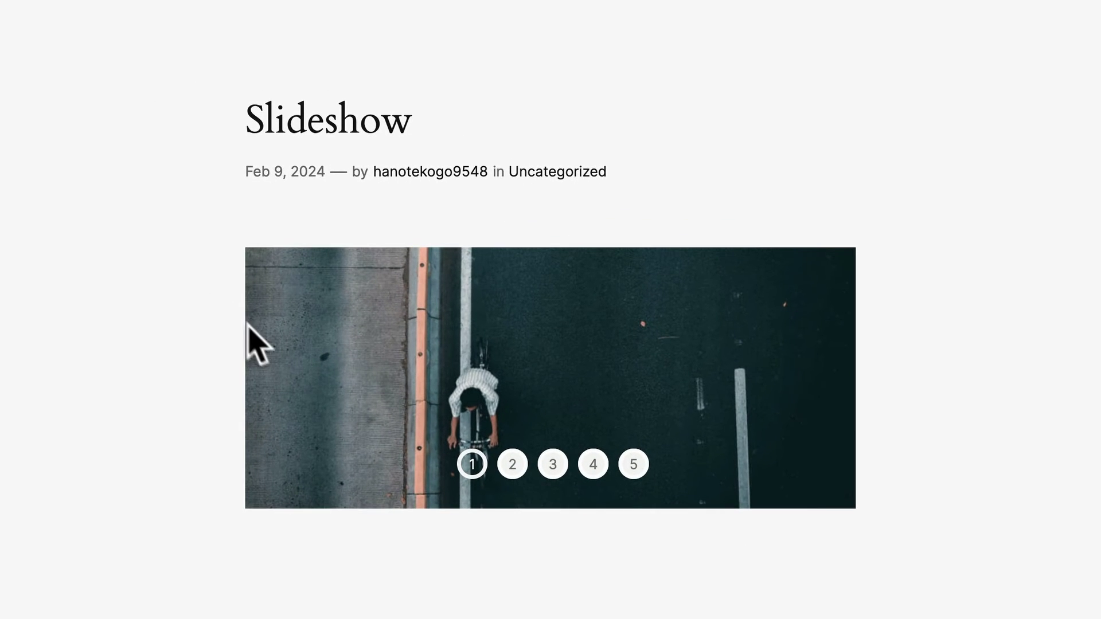
mouse_move(288, 383)
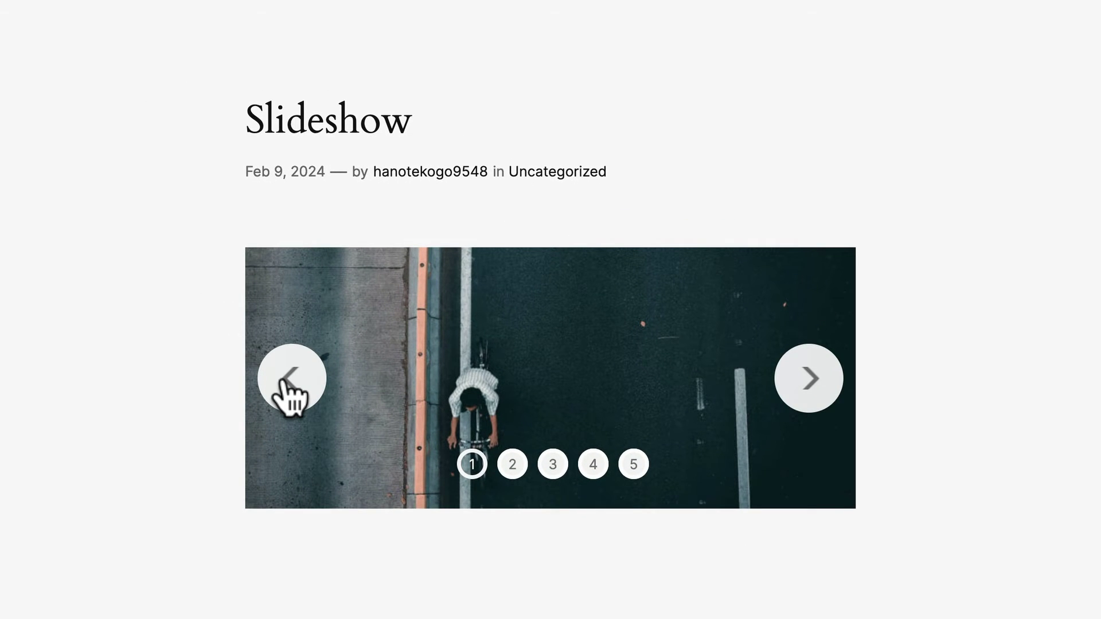
click(516, 465)
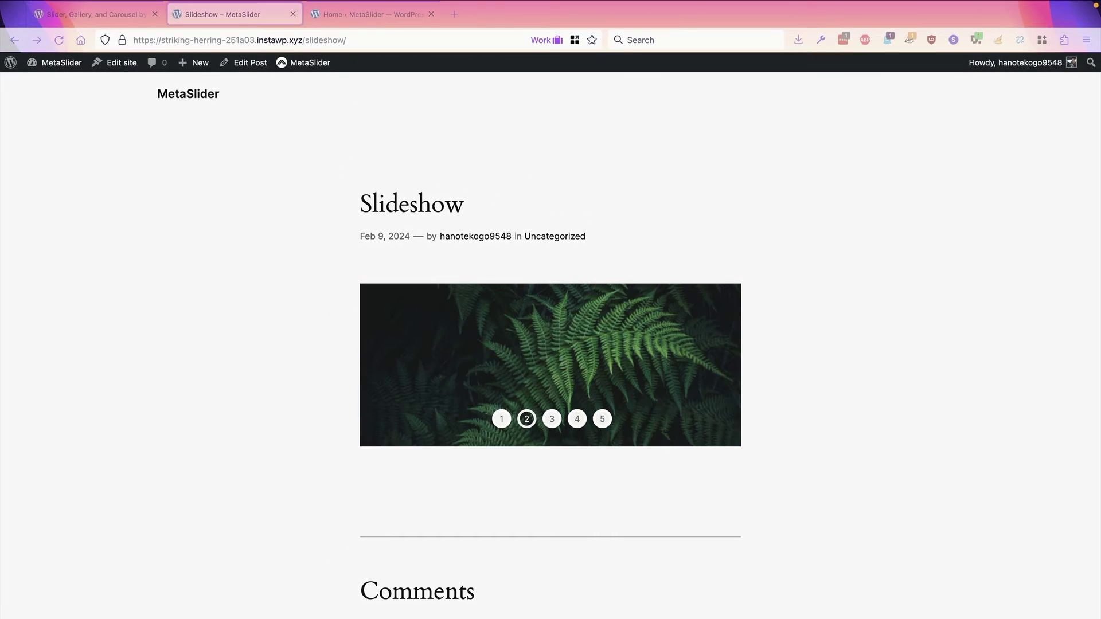
click(390, 20)
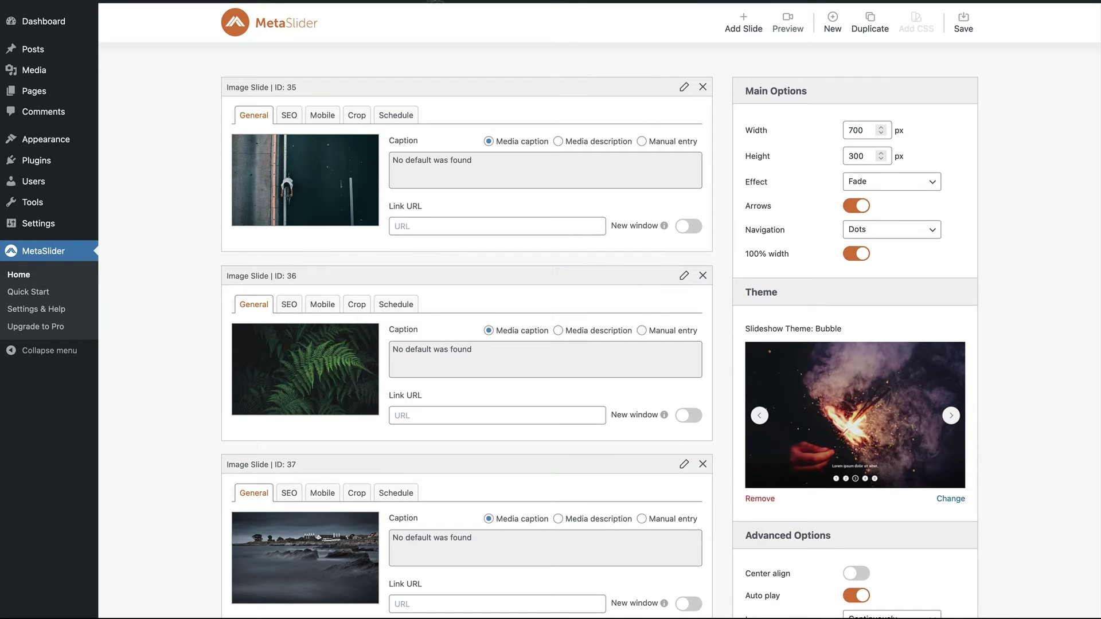
Step: Apply the Jenga theme to the slideshow and reload the live Slideshow post to see its vertical dots
click(832, 422)
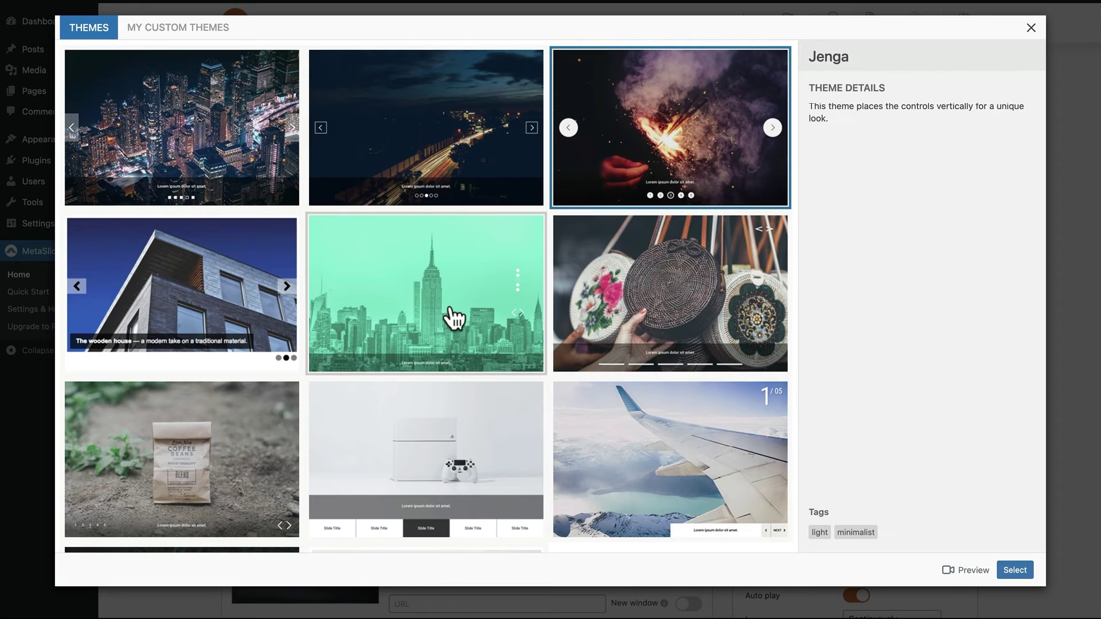
click(453, 318)
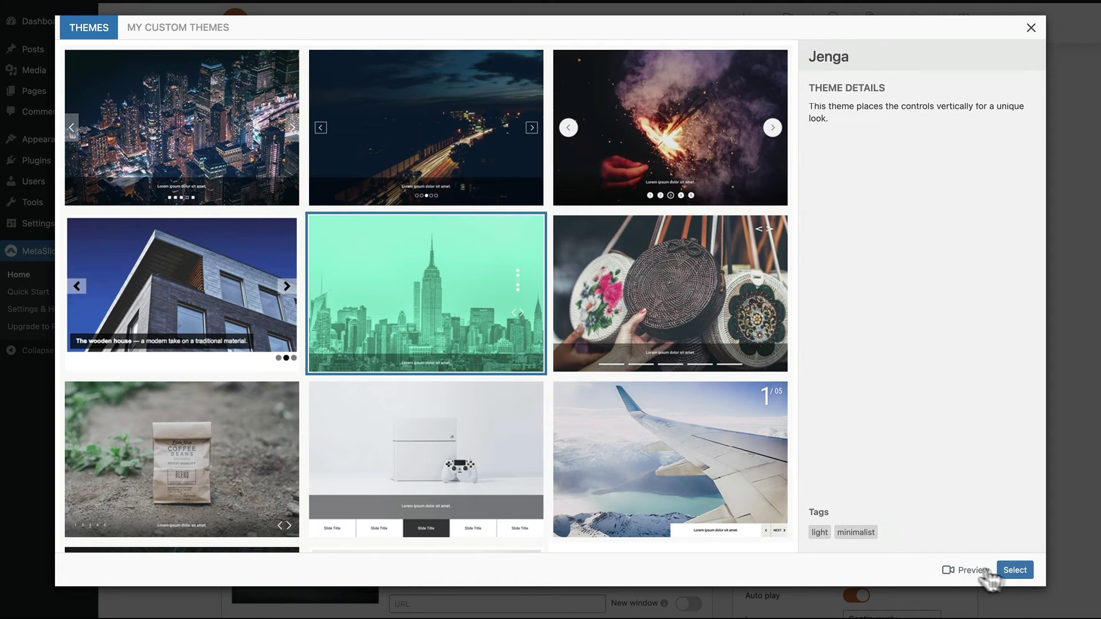
click(1016, 572)
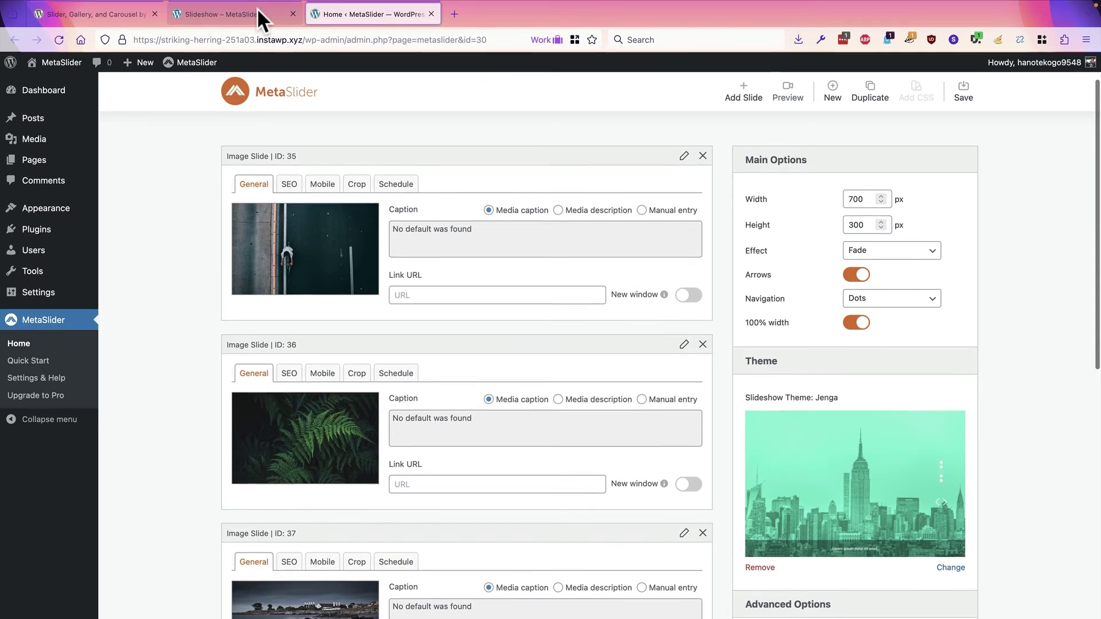
click(256, 8)
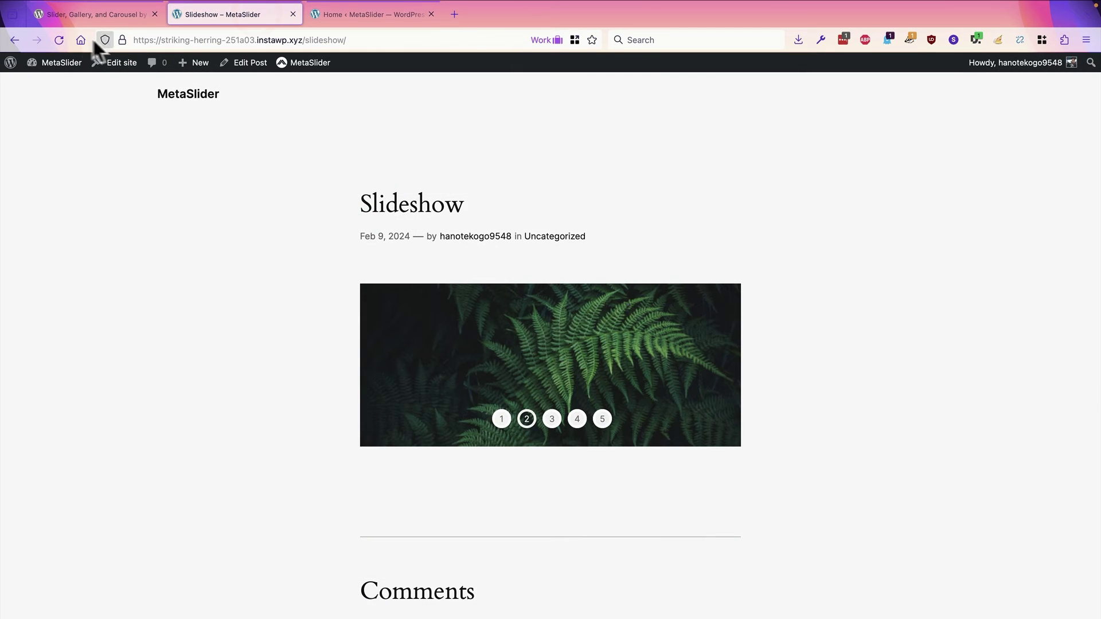
click(60, 38)
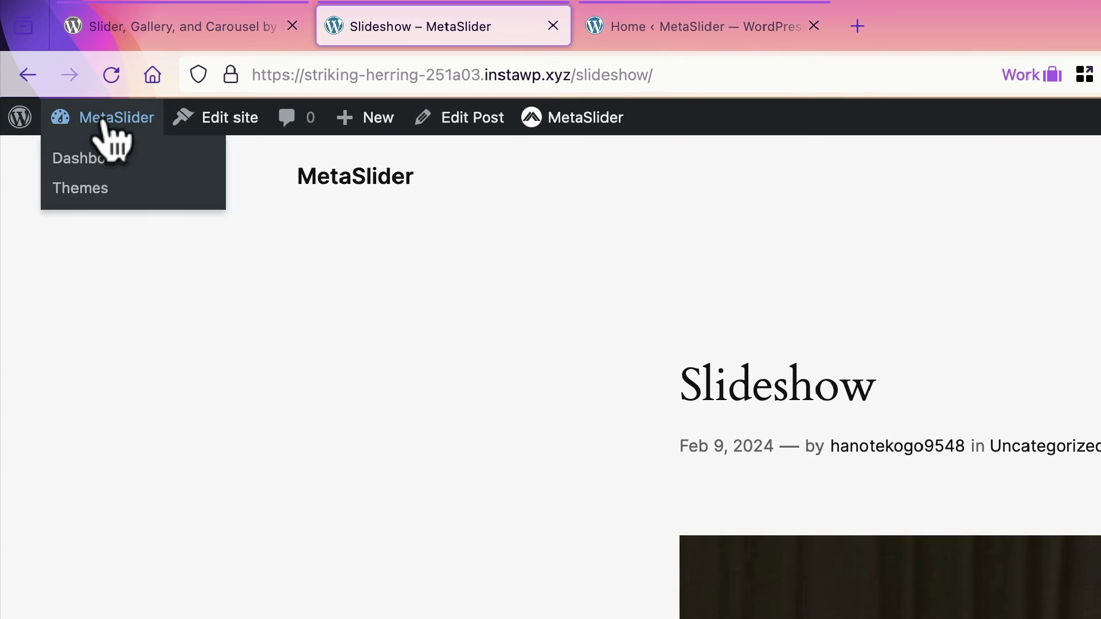
Step: From MetaSlider's Quick Start, create a new 1200 × 600 slideshow from the Carousel Slideshow demo
click(98, 160)
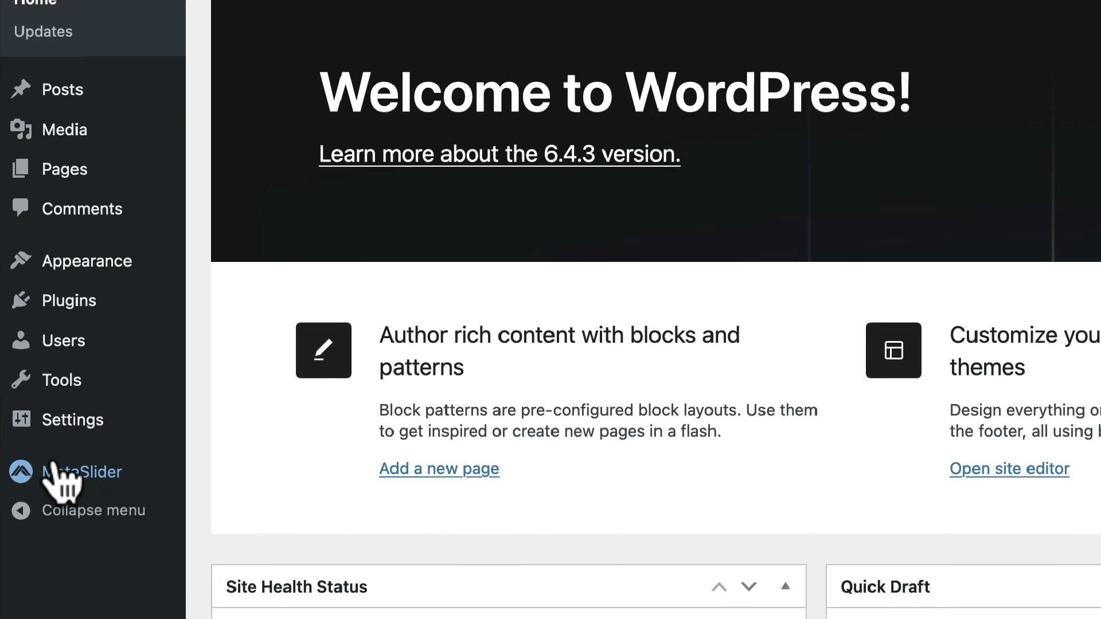
mouse_move(56, 477)
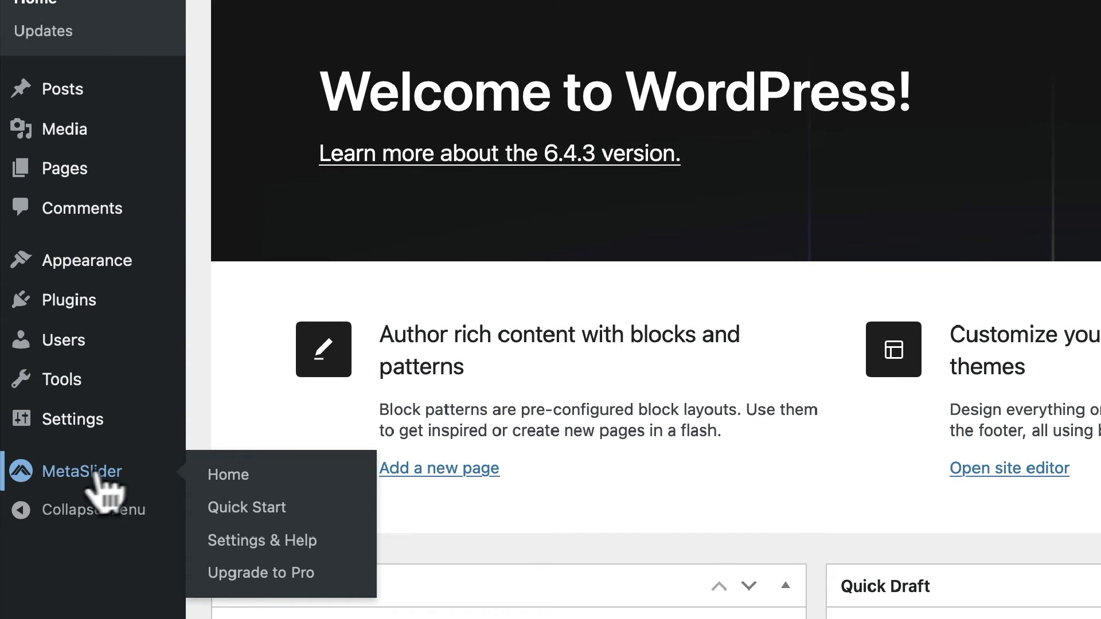
click(210, 507)
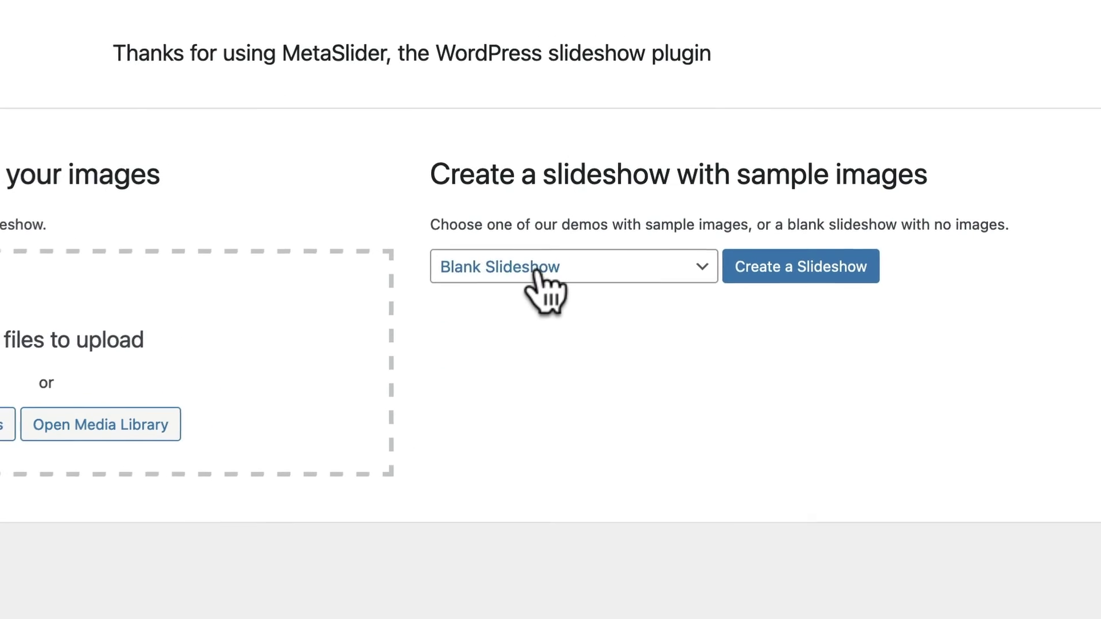
click(659, 232)
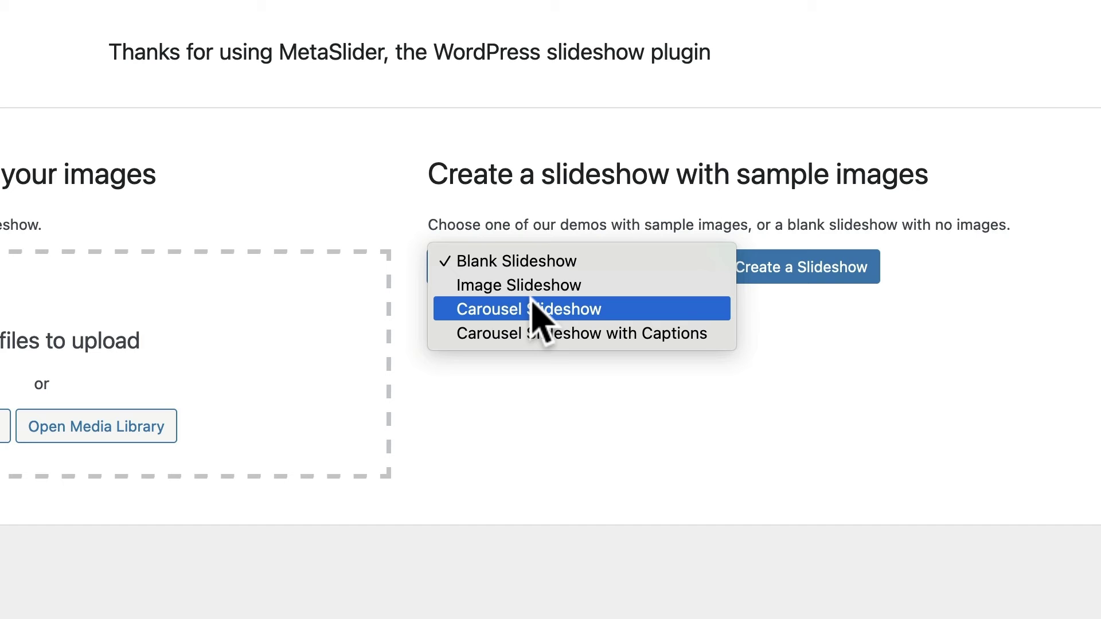
click(533, 309)
click(801, 274)
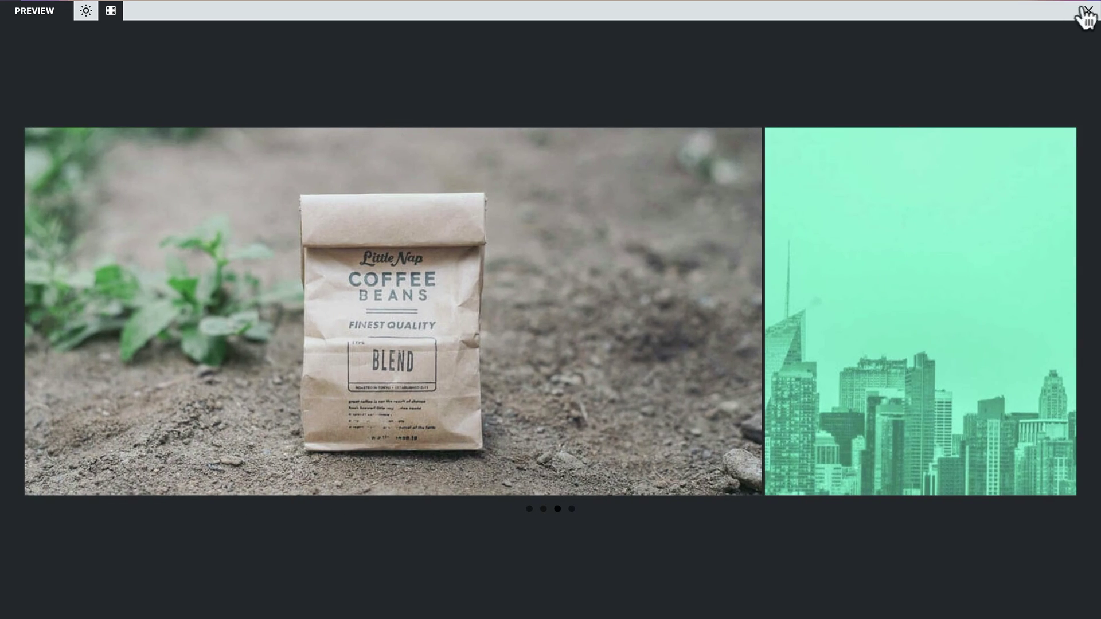
Step: Create a new slideshow from the Carousel Slideshow with Captions demo in Quick Start
click(1086, 12)
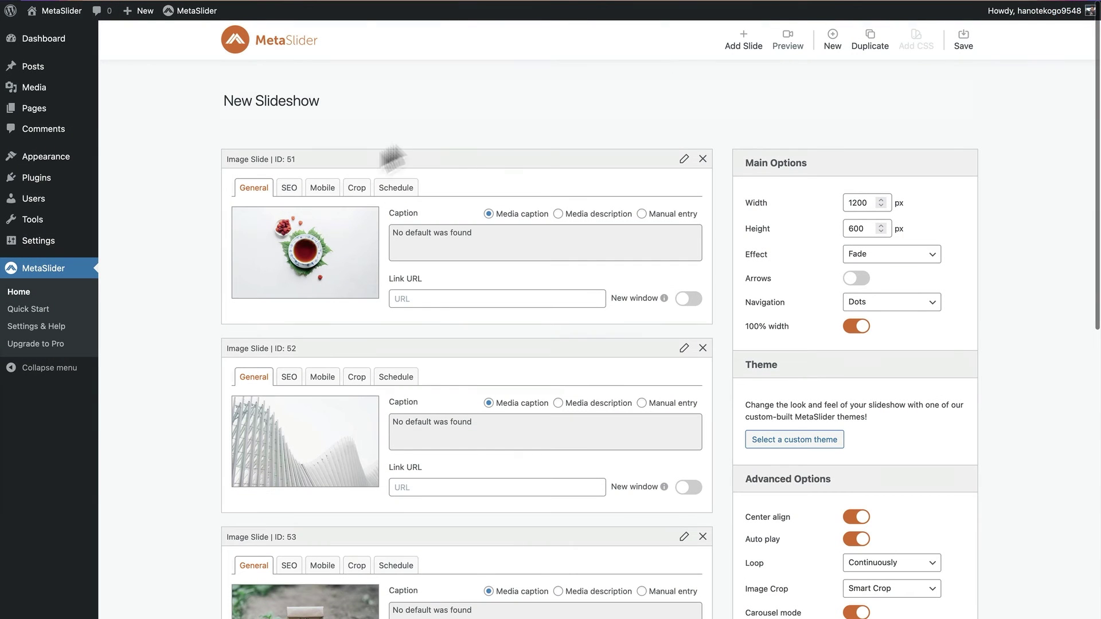
click(31, 307)
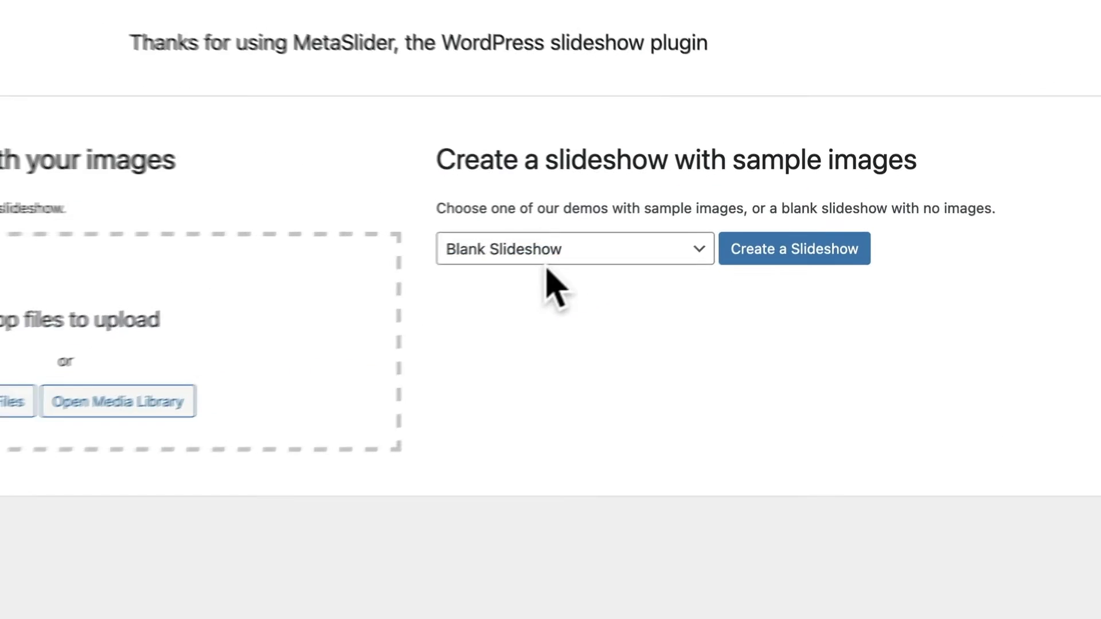
click(655, 363)
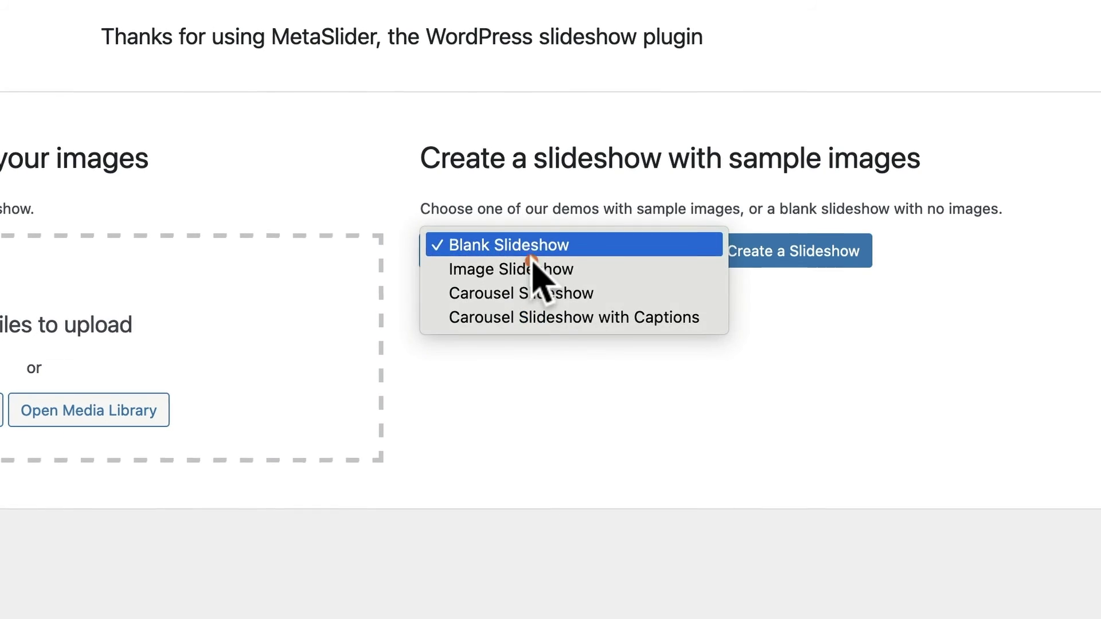
click(522, 315)
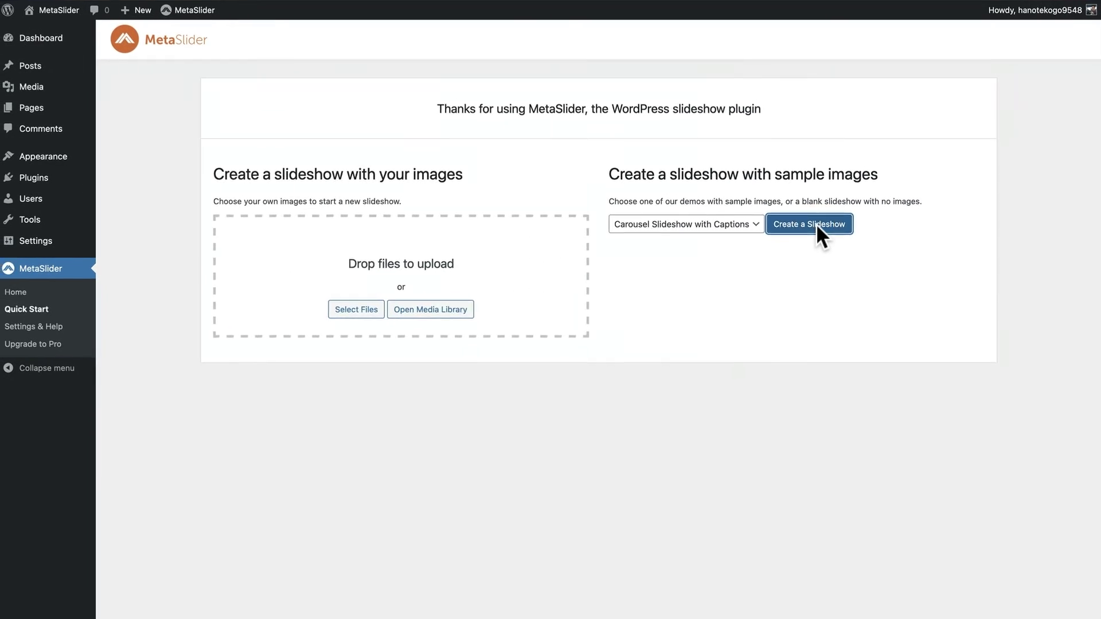
click(807, 257)
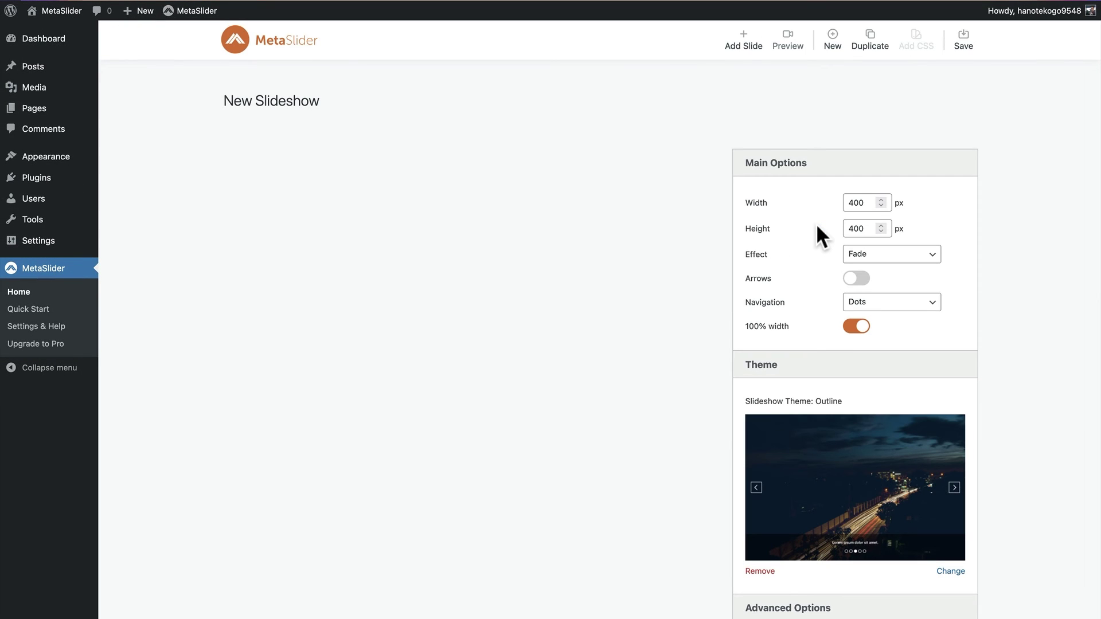
Step: Replace the airplane slide's Lorem ipsum caption with 'This is my caption'
scroll(817, 223, down, 9)
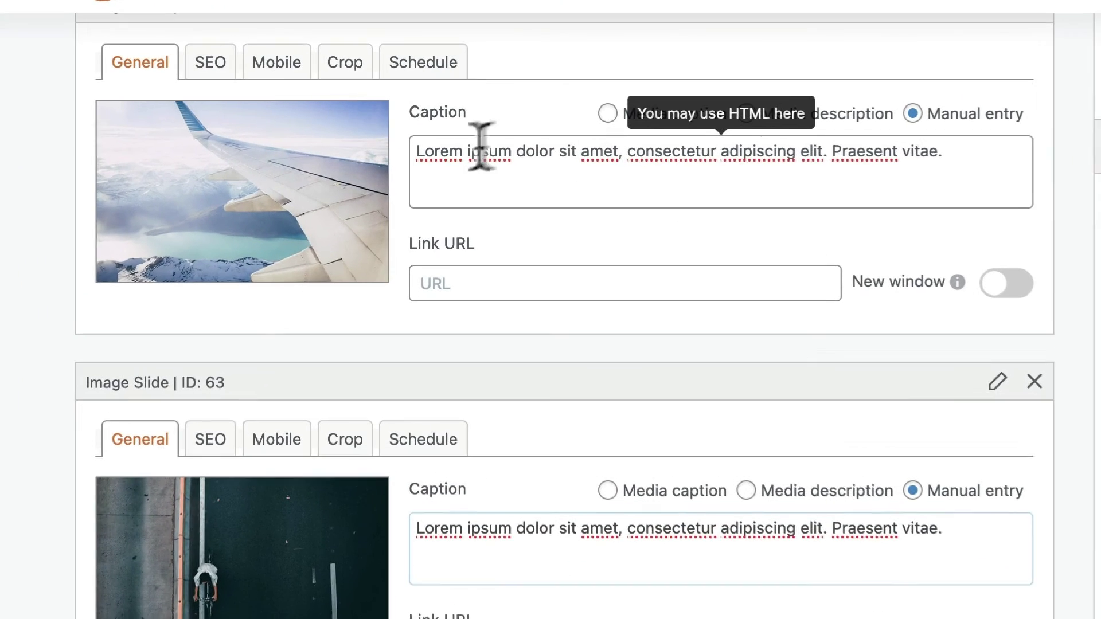
drag(952, 162, 312, 163)
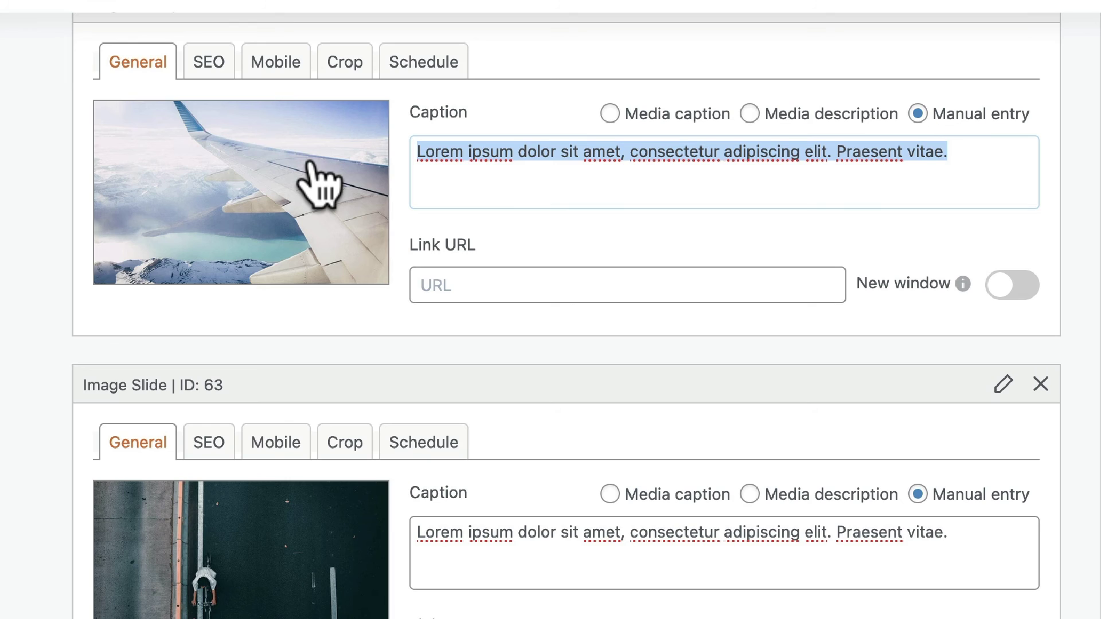
text(This is my capti)
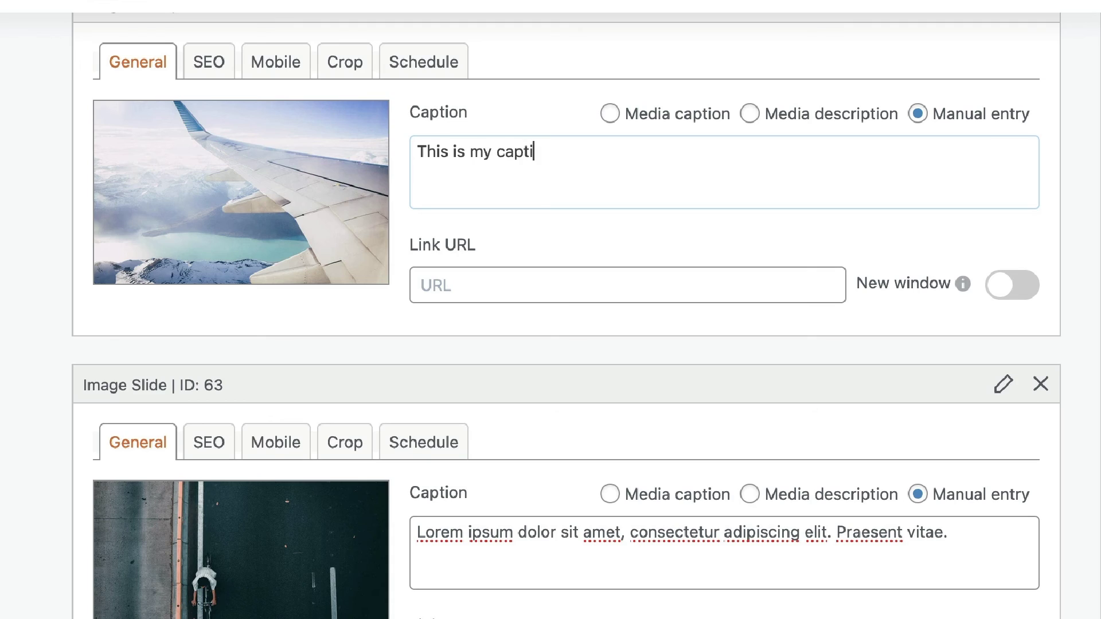
text(on)
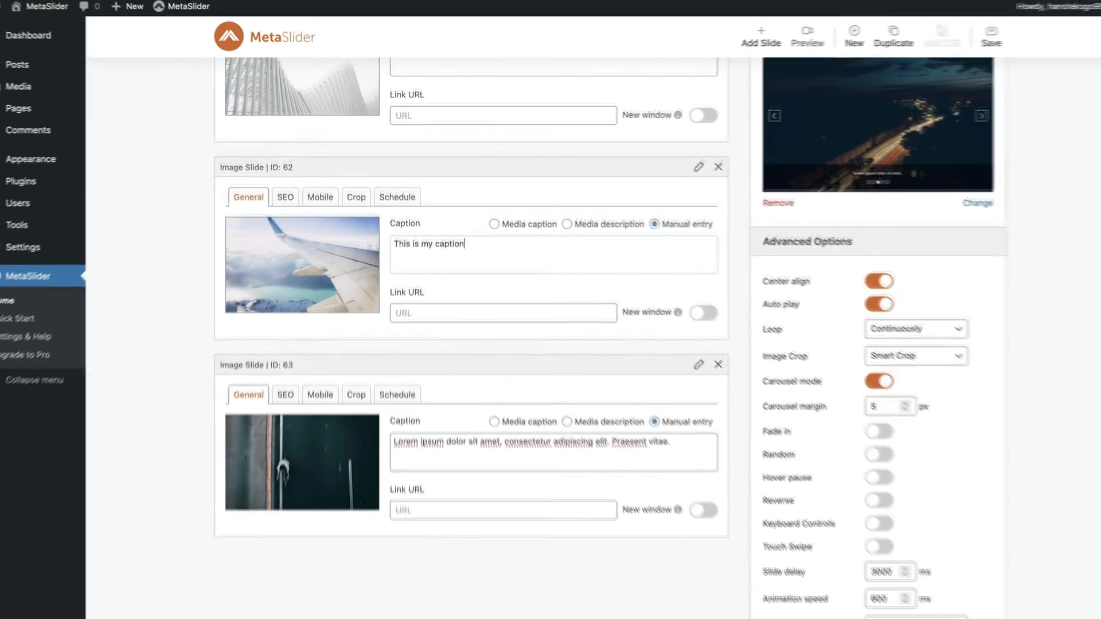
scroll(731, 6, up, 5)
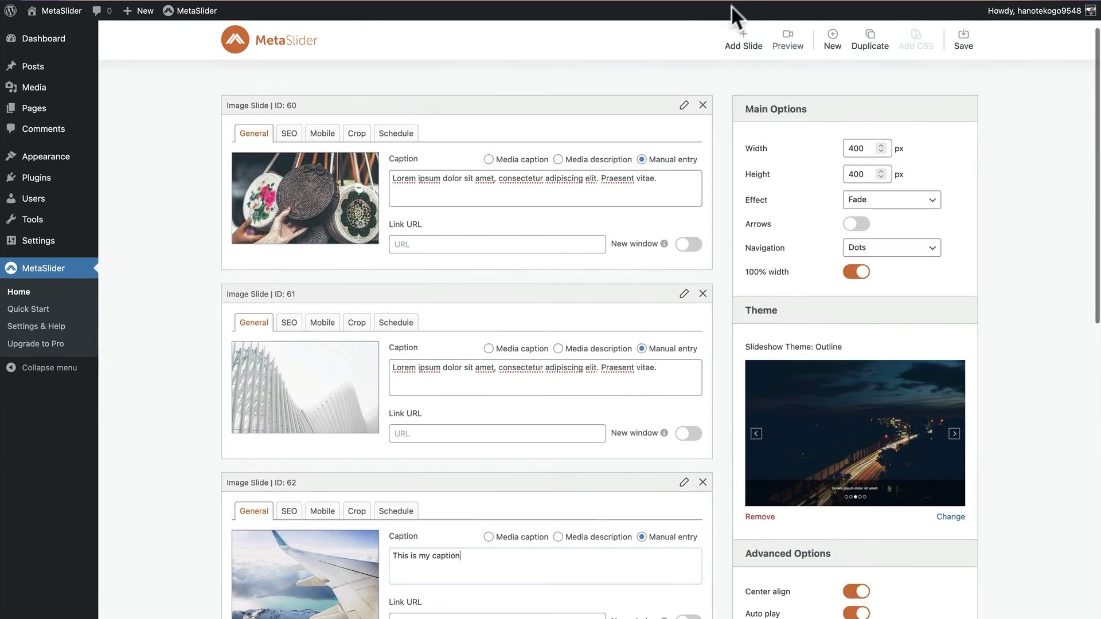
Step: Save the captioned carousel, preview the airplane slide's new caption, then go to the wordpress.org MetaSlider page
click(964, 46)
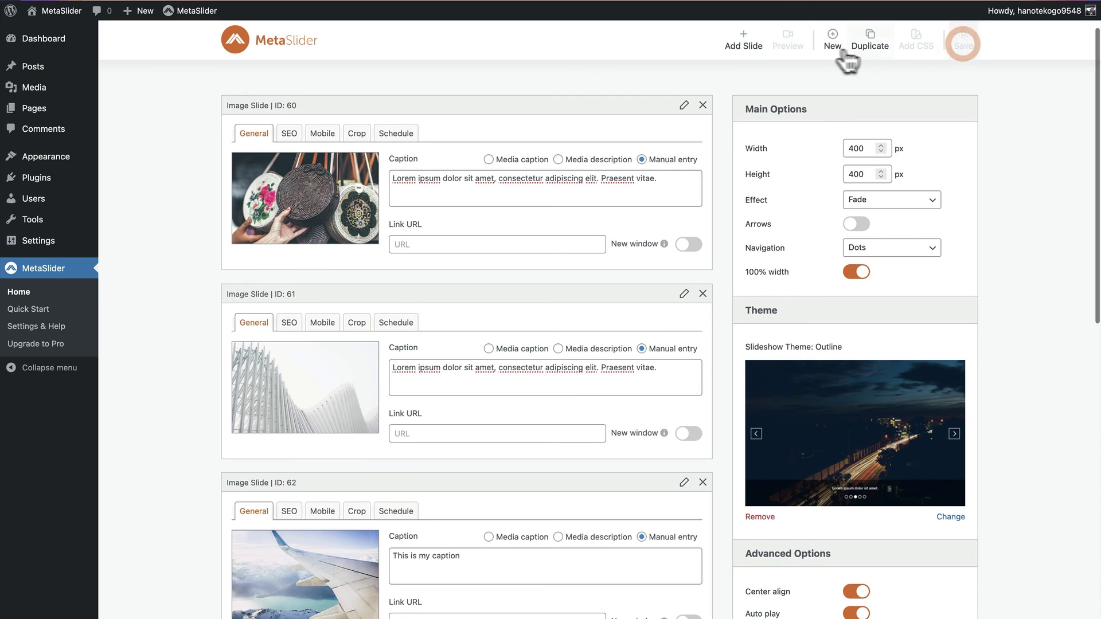
click(791, 46)
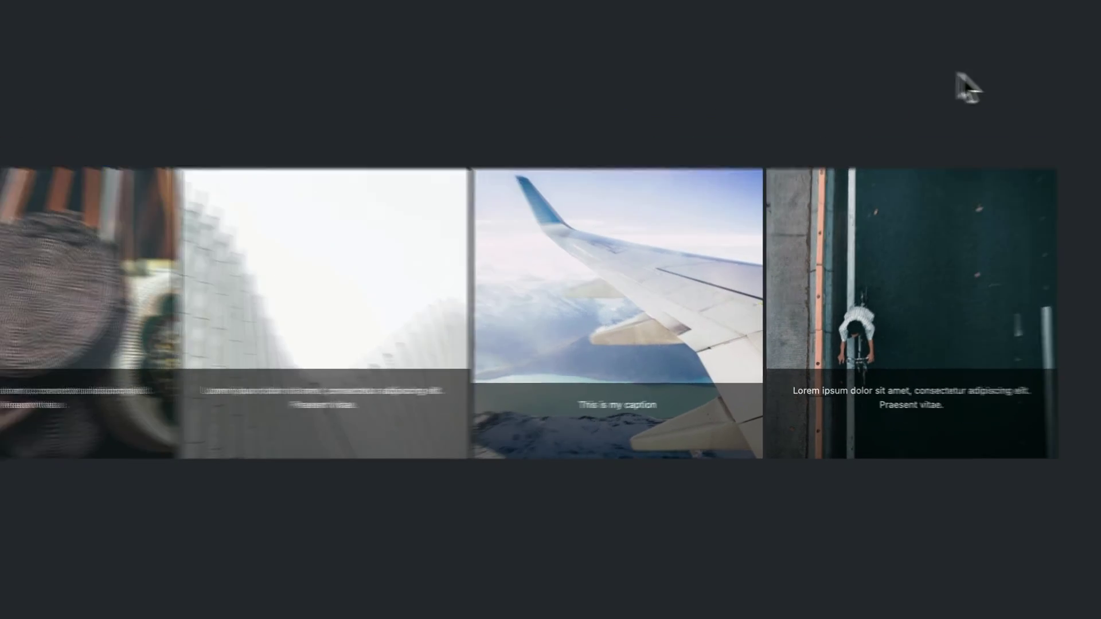
click(1088, 10)
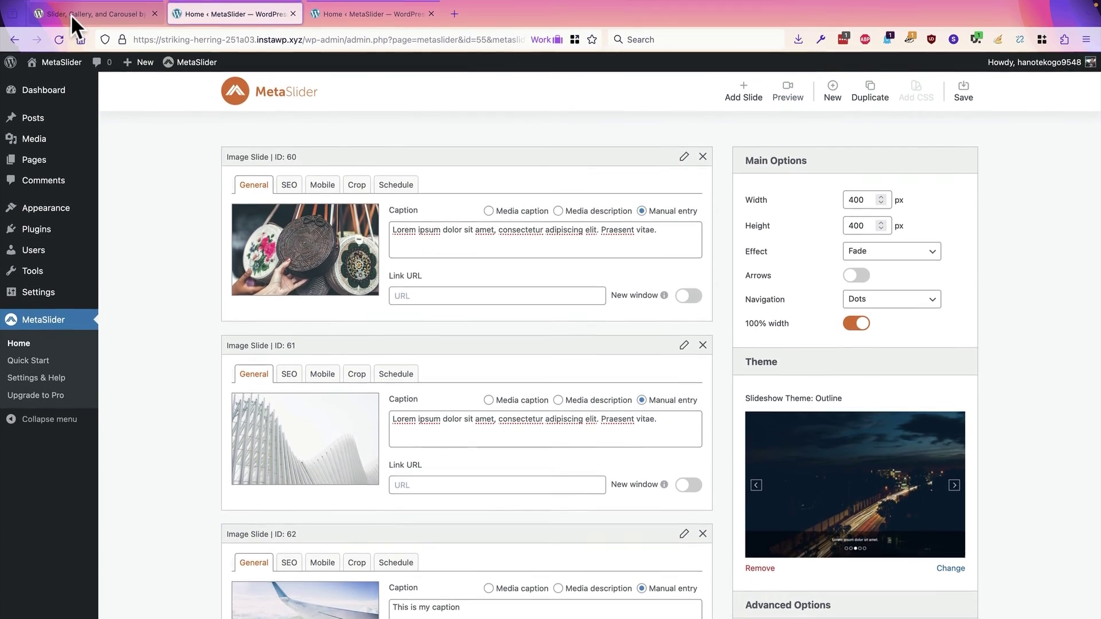
click(71, 15)
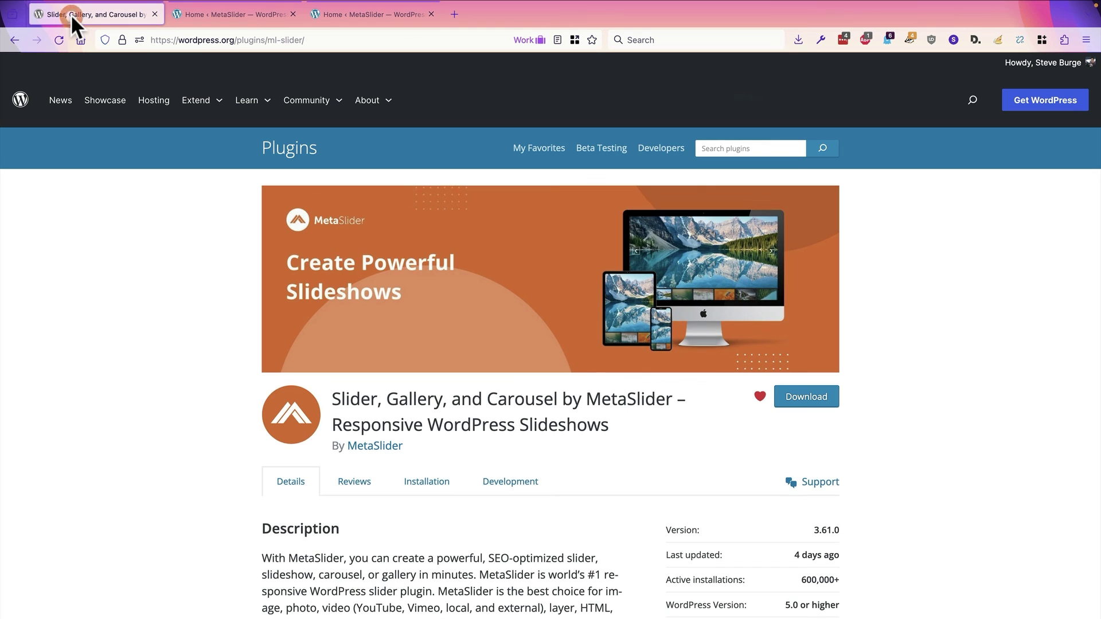